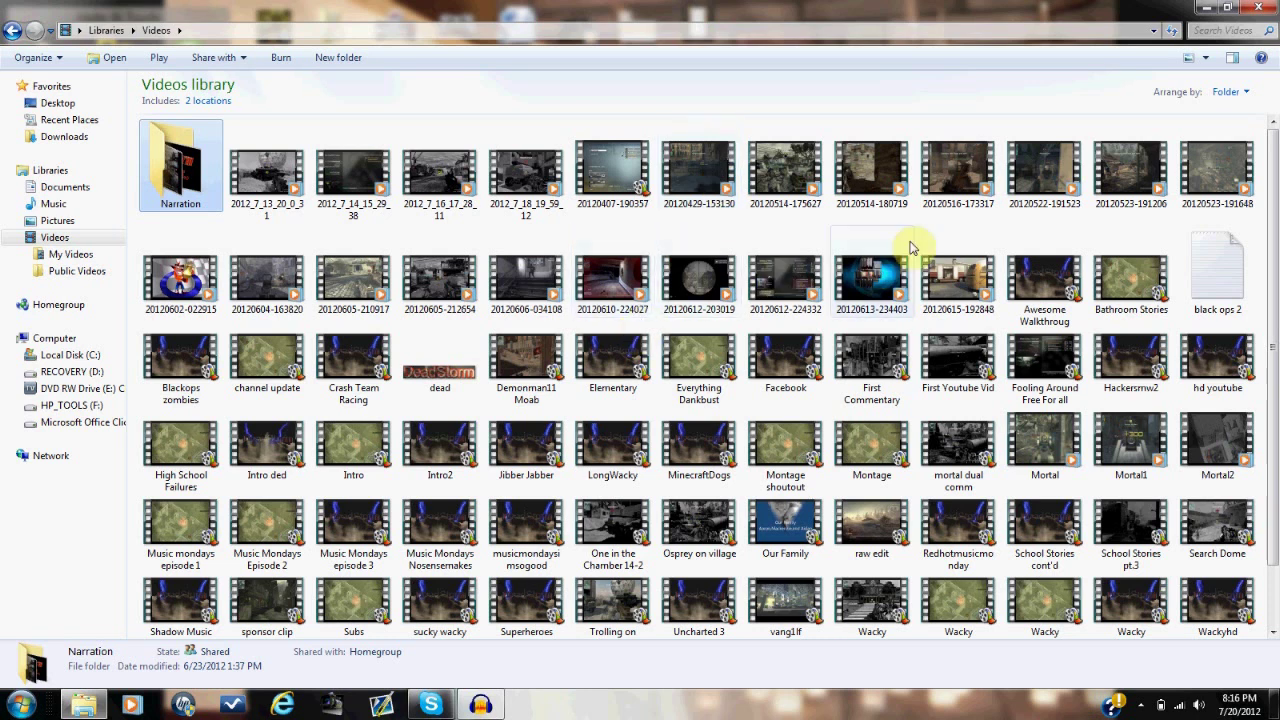
left_click(980, 280)
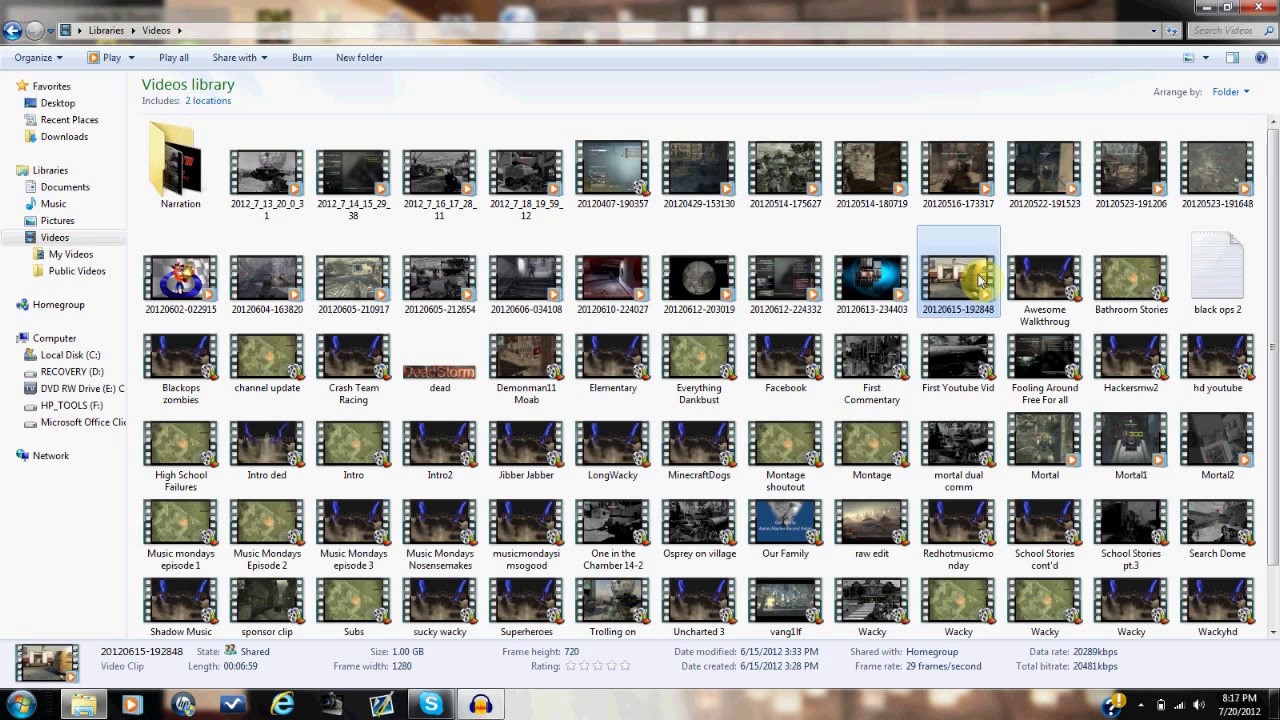
right_click(977, 268)
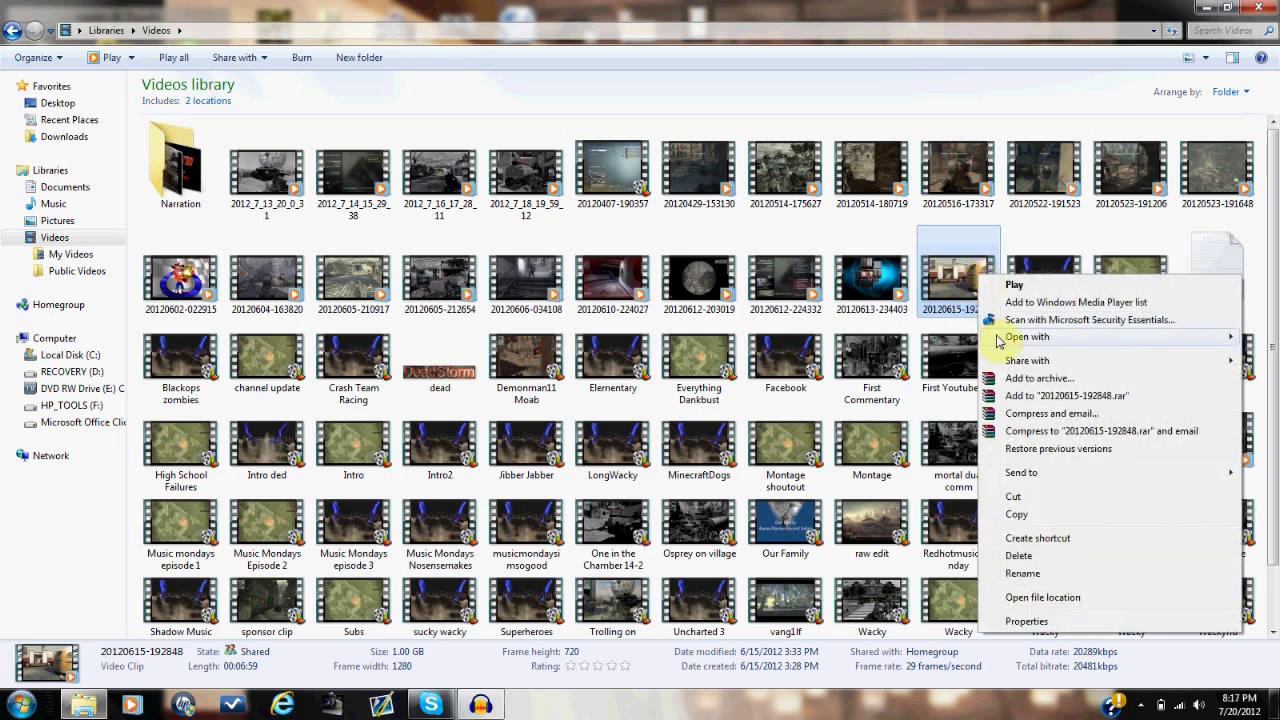
mouse_move(998, 340)
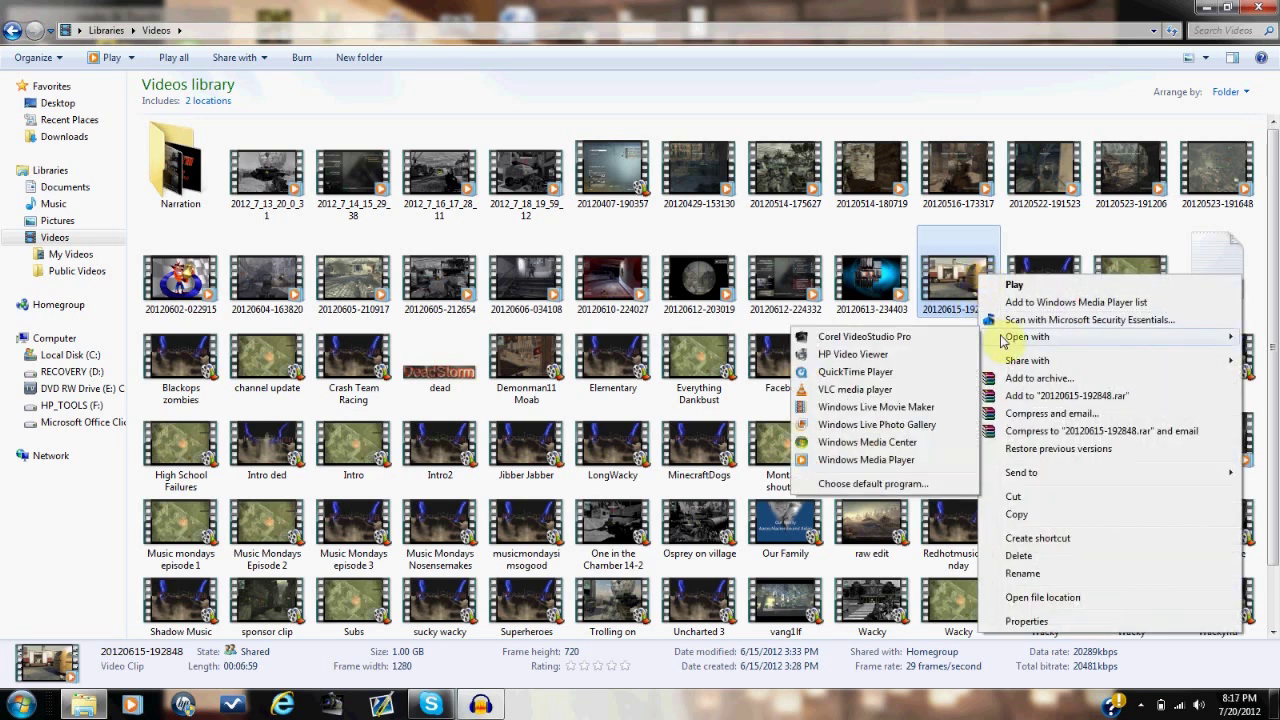
left_click(910, 407)
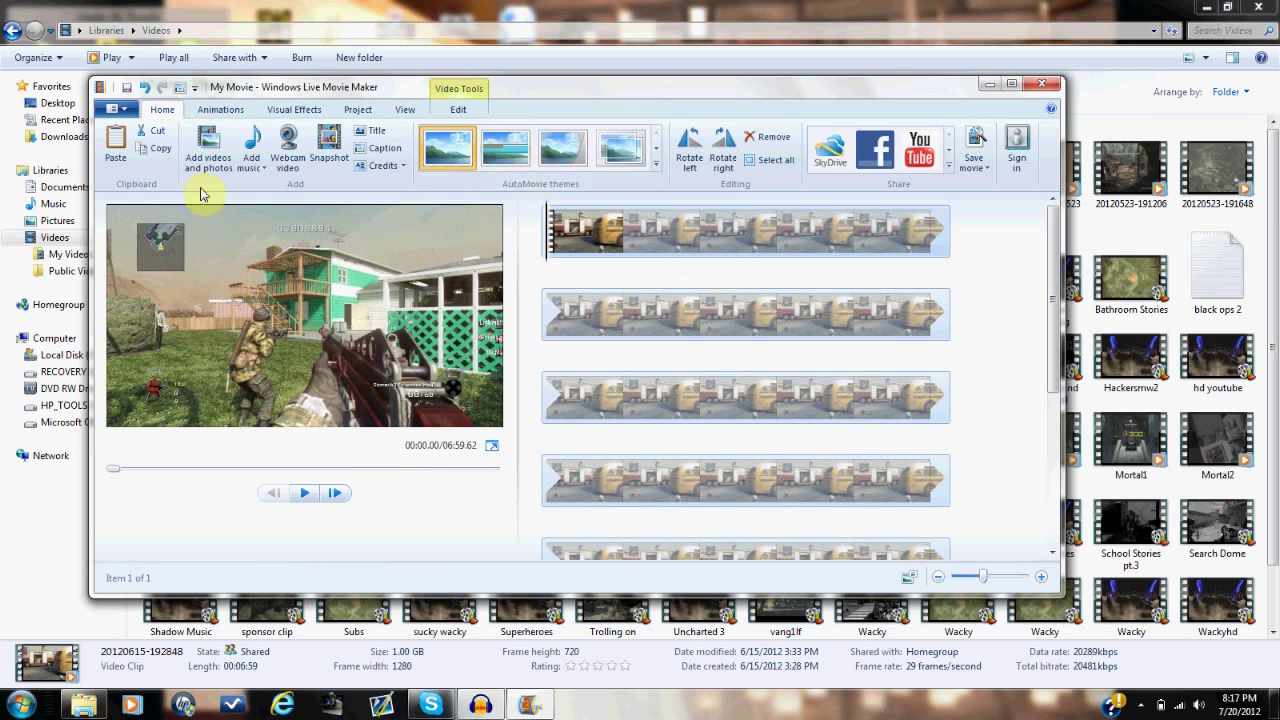
Once the 06:59.62 clip has loaded, open the program menu with project and save options
left_click(123, 110)
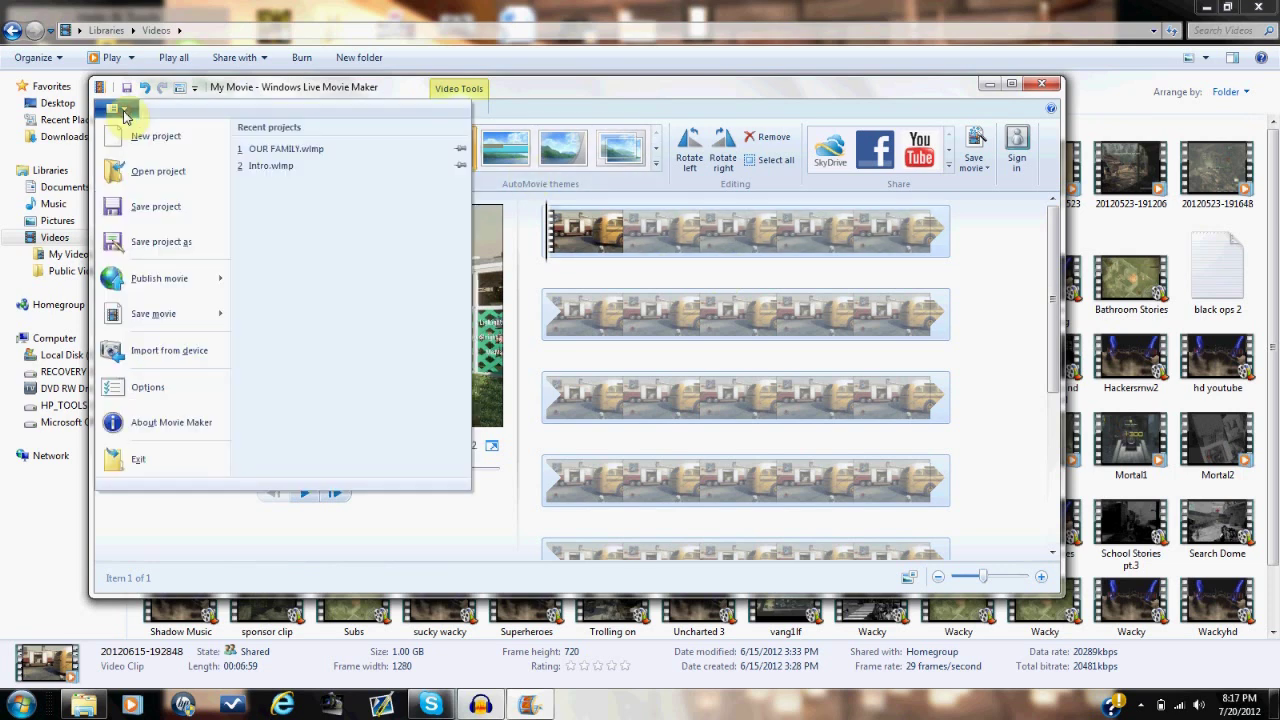
mouse_move(160, 289)
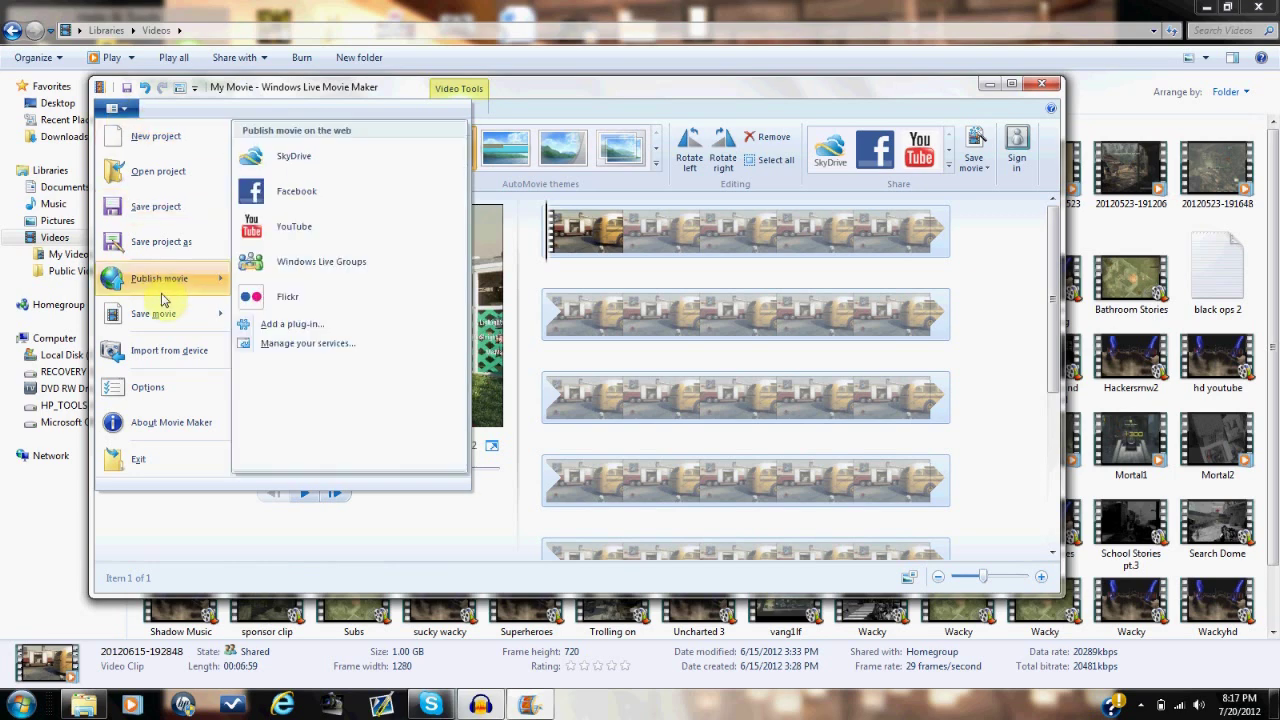
mouse_move(166, 314)
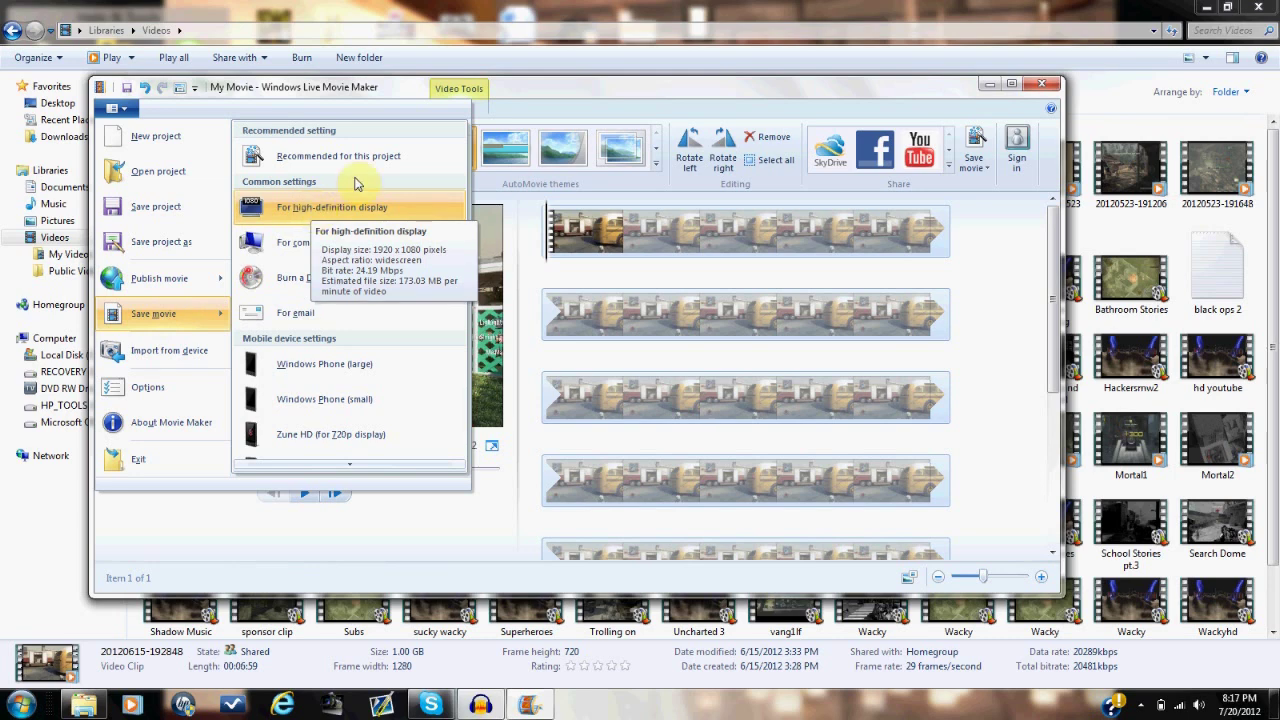
left_click(577, 101)
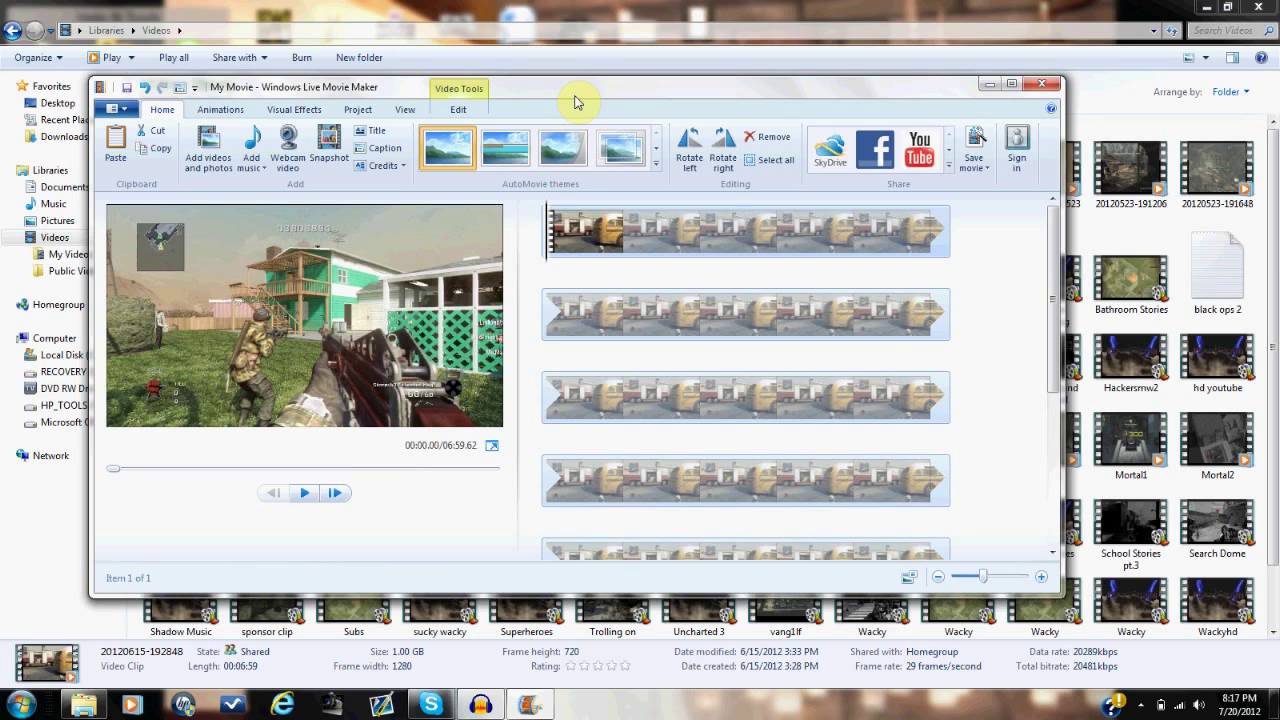
Add the file 'Anotsu - Man on the Run' from disk as background music under the clip
left_click(262, 170)
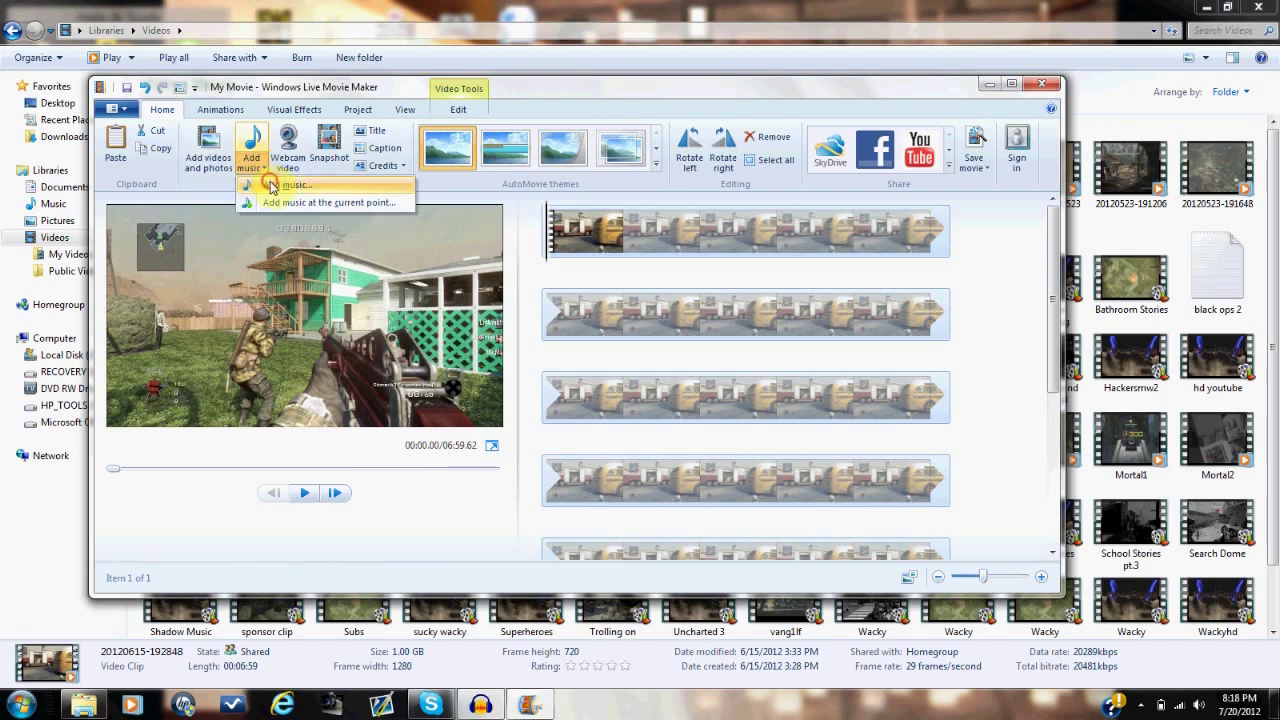
left_click(270, 181)
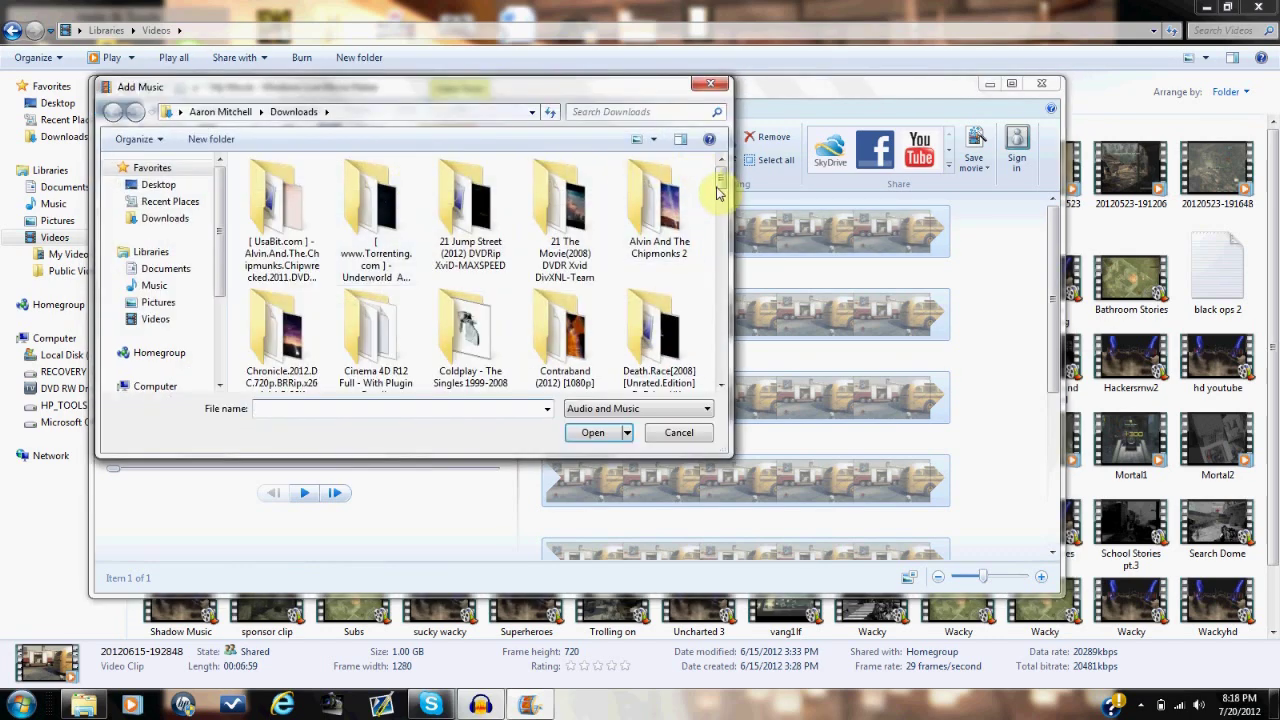
left_click_drag(726, 237, 722, 306)
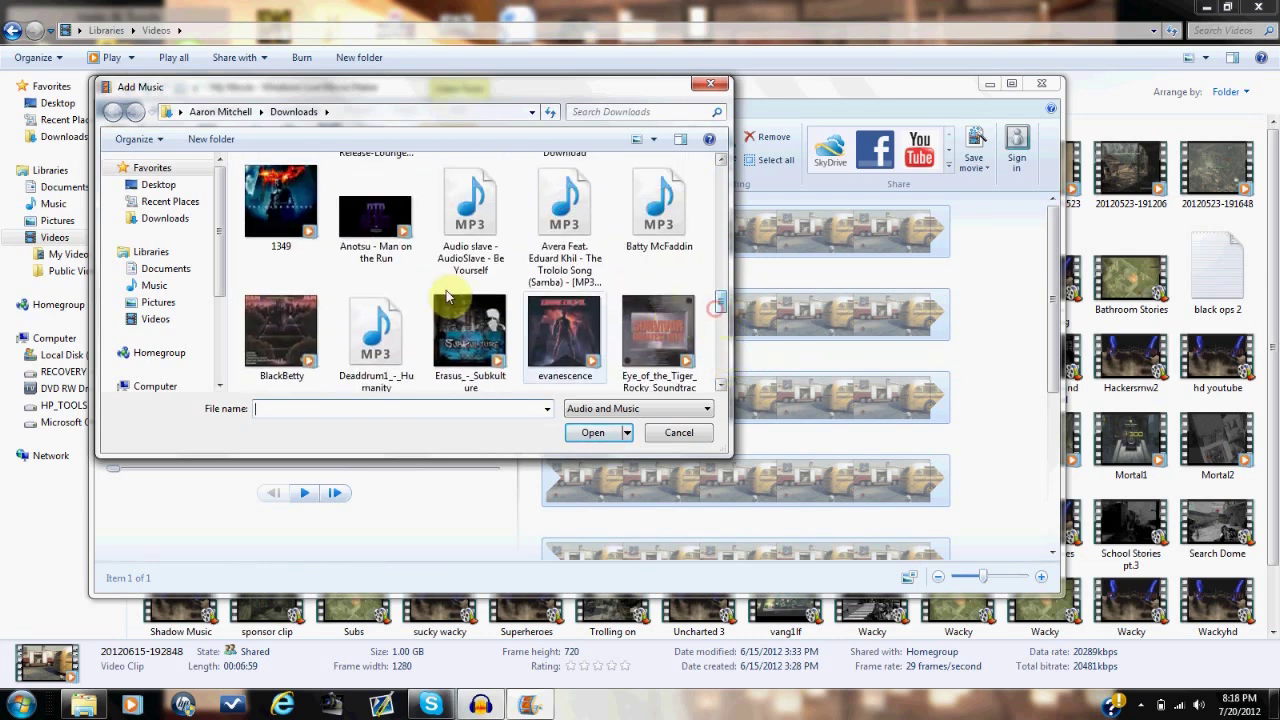
left_click(375, 215)
left_click(588, 431)
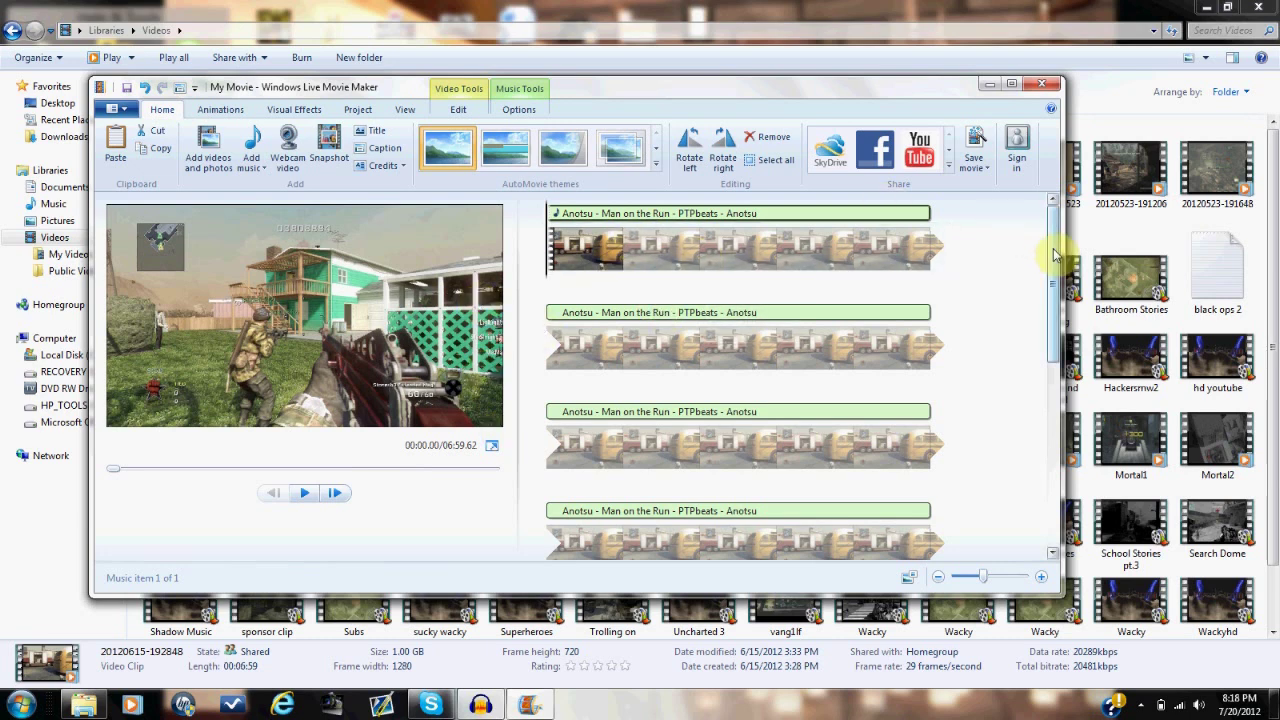
Jump the preview to 06:49.13 and play the movie's final seconds
left_click_drag(1062, 252, 1063, 500)
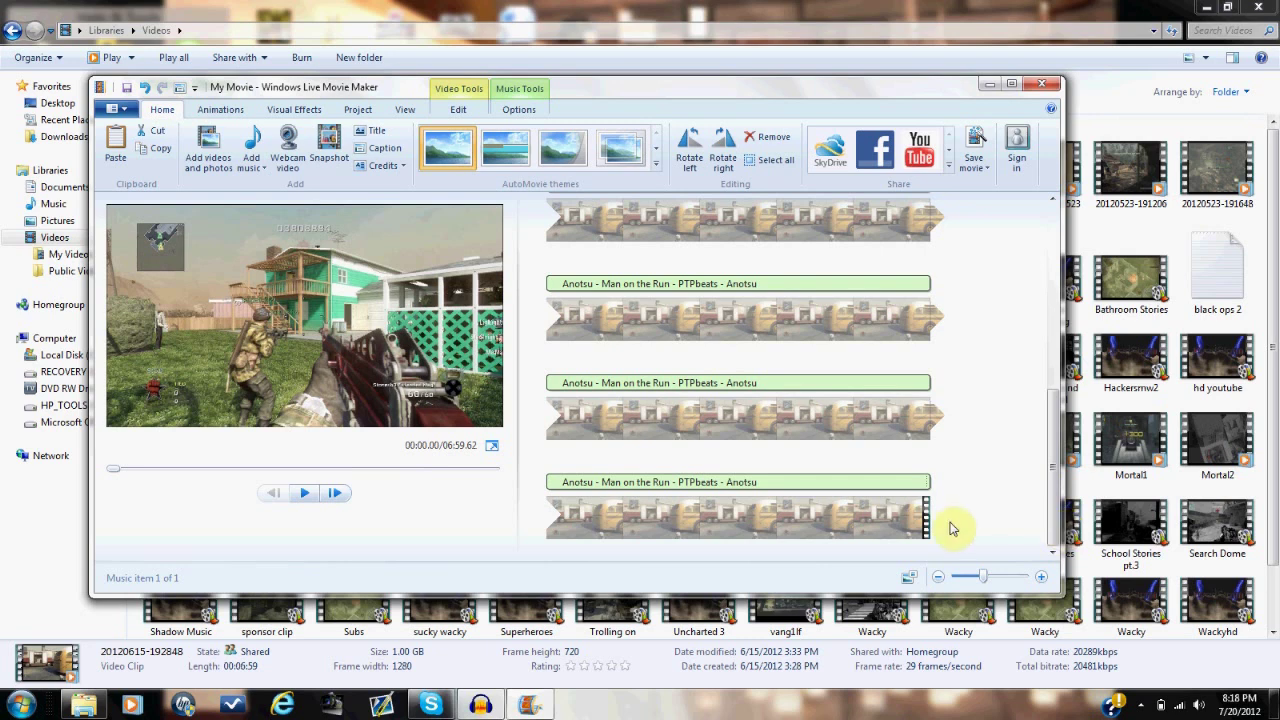
left_click(815, 528)
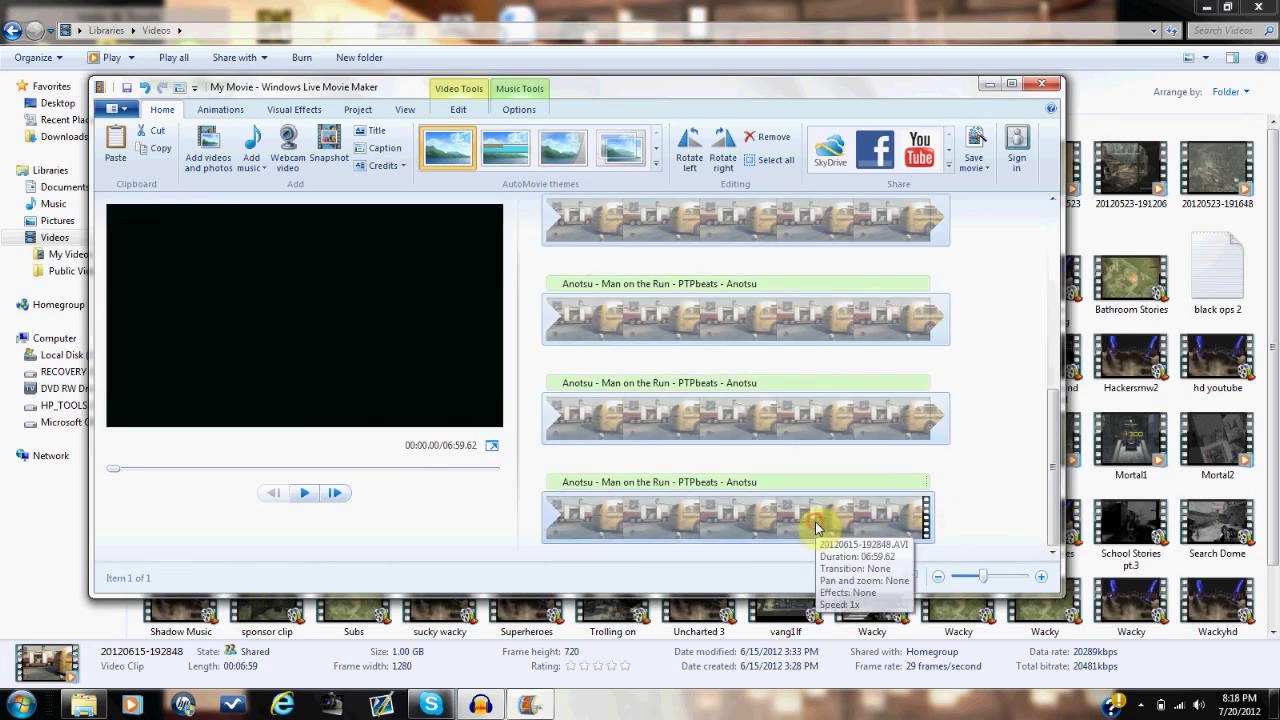
left_click(853, 520)
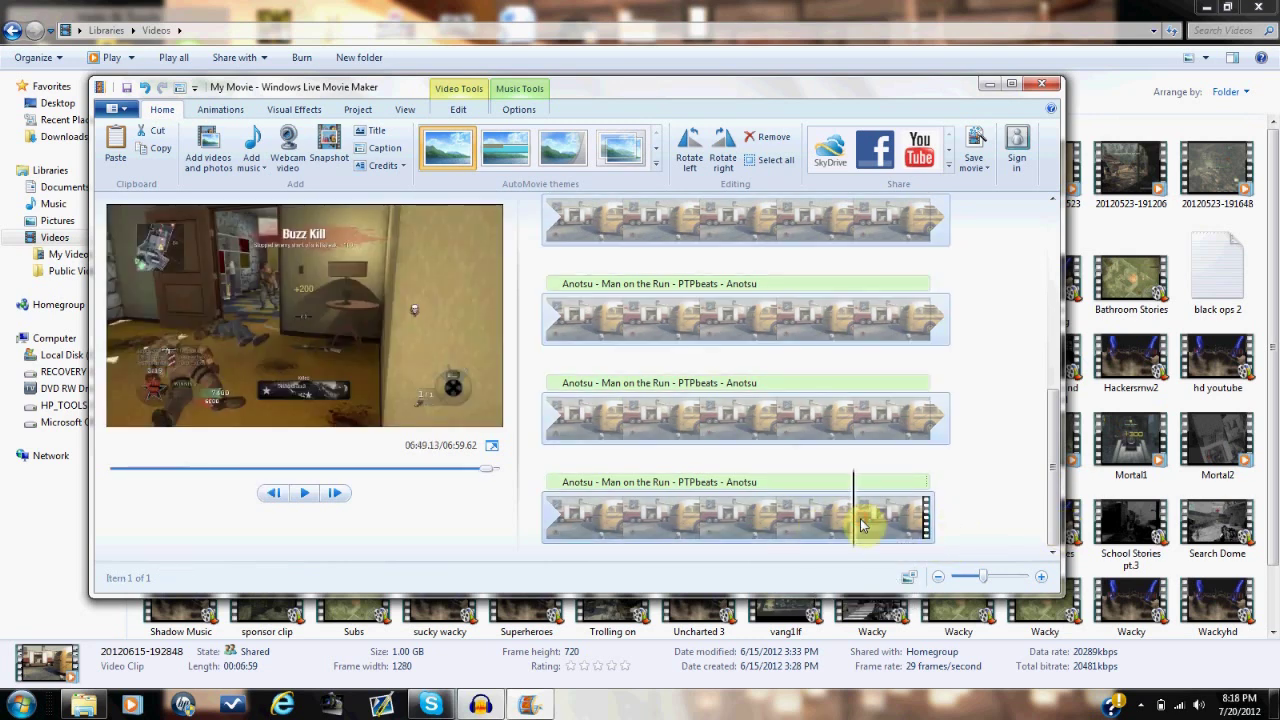
left_click(305, 496)
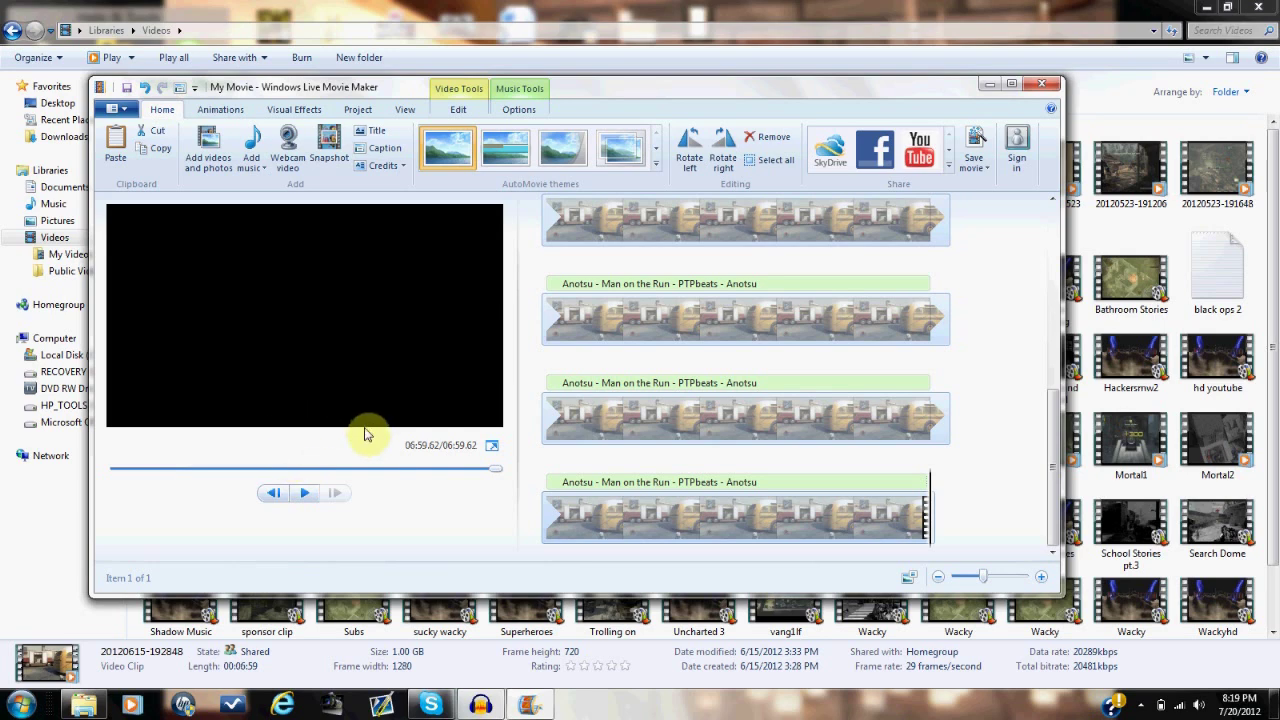
left_click(574, 329)
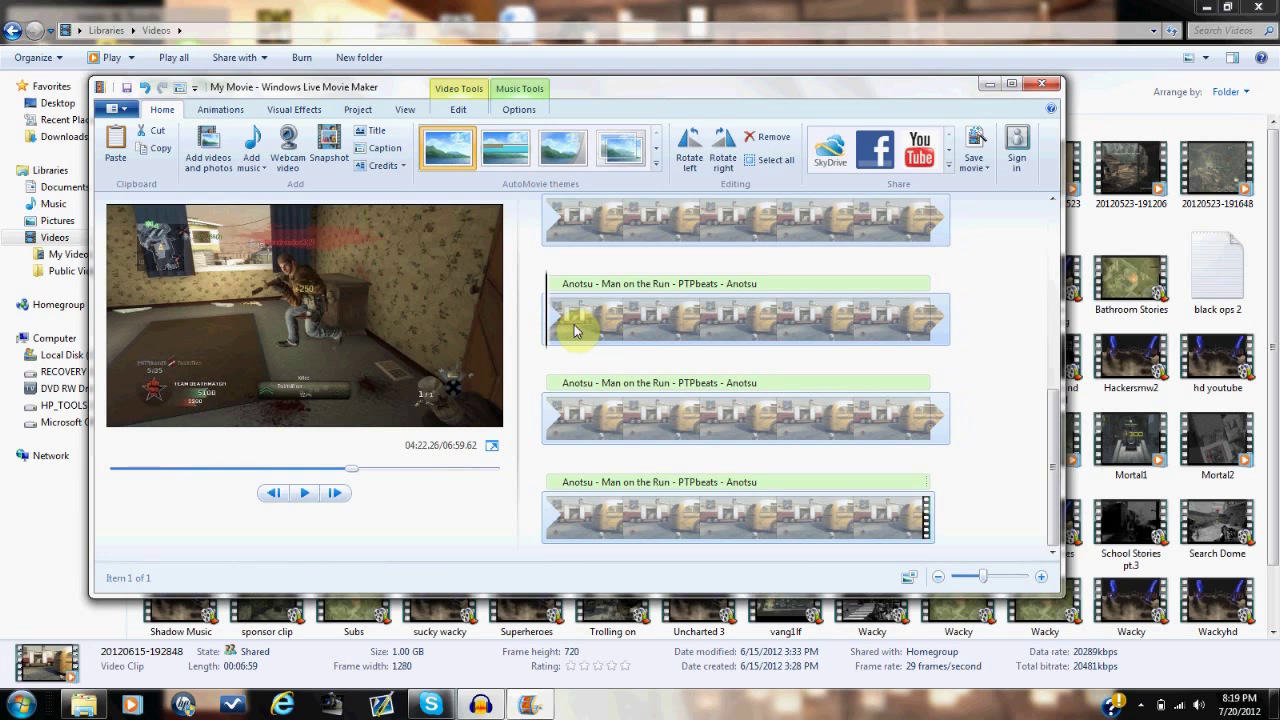
Drag the gameplay clip's Video volume slider almost fully left to nearly silence it
left_click(458, 109)
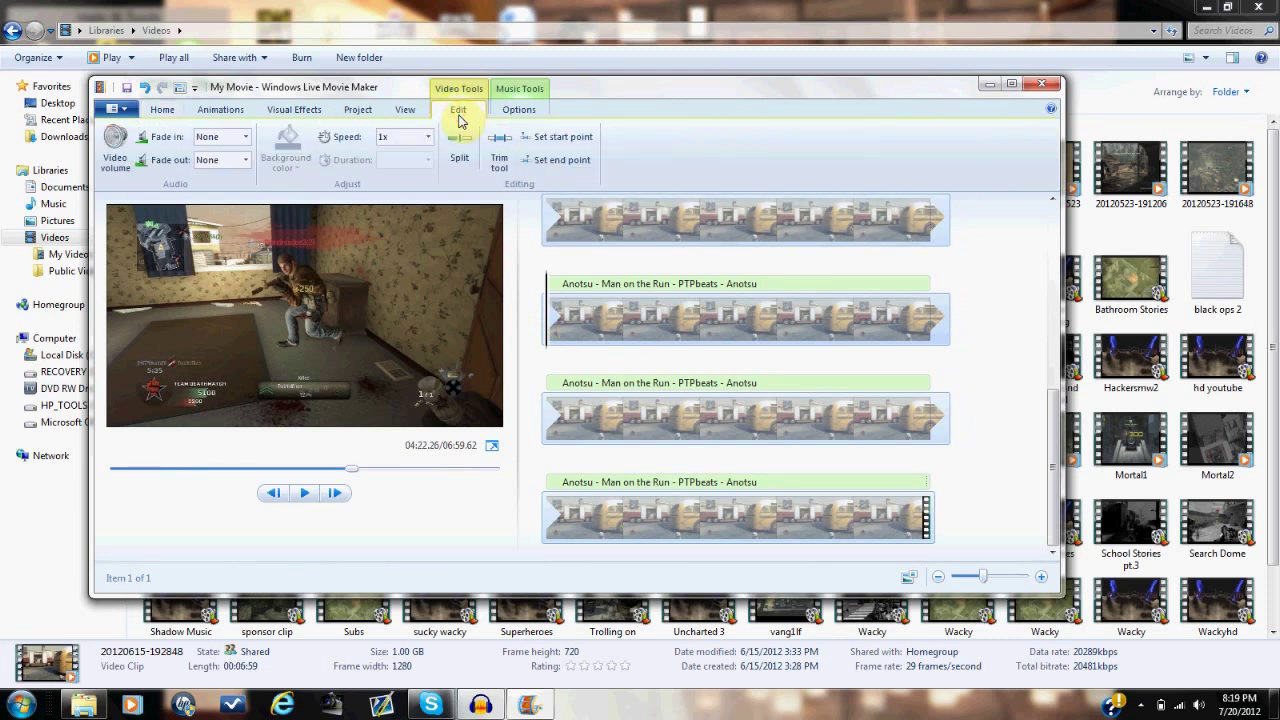
left_click(113, 165)
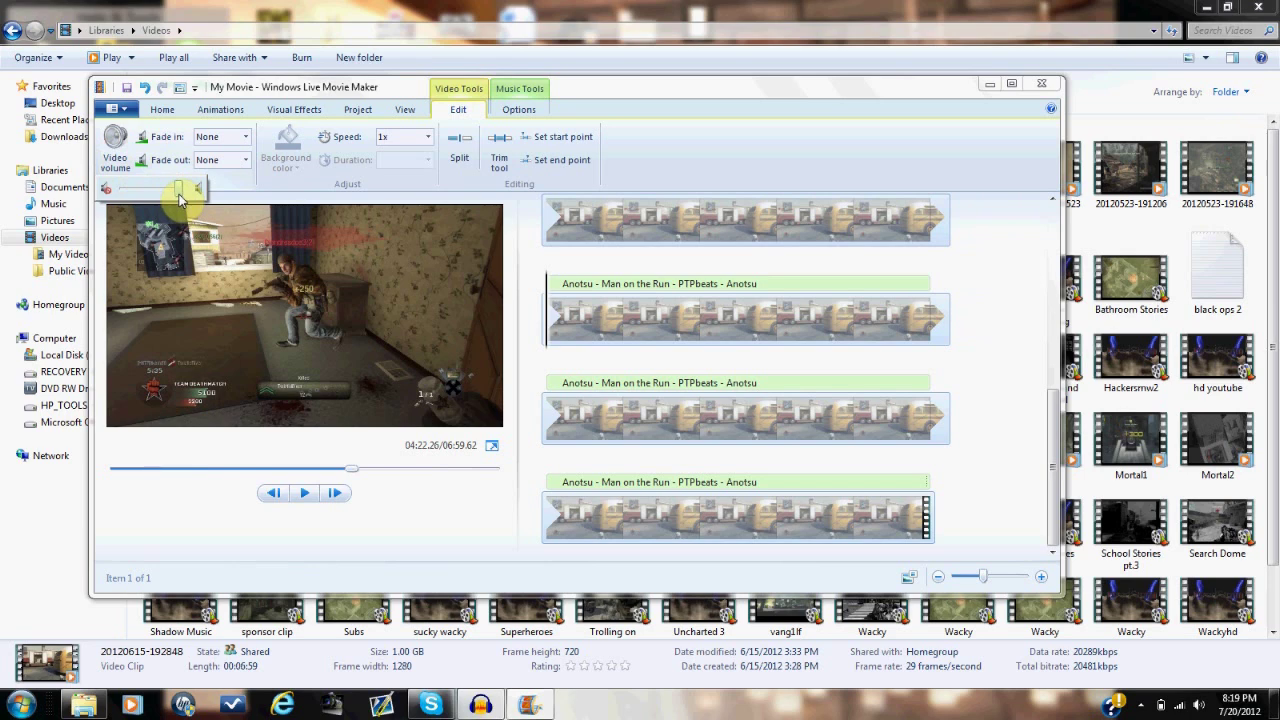
left_click_drag(179, 198, 88, 190)
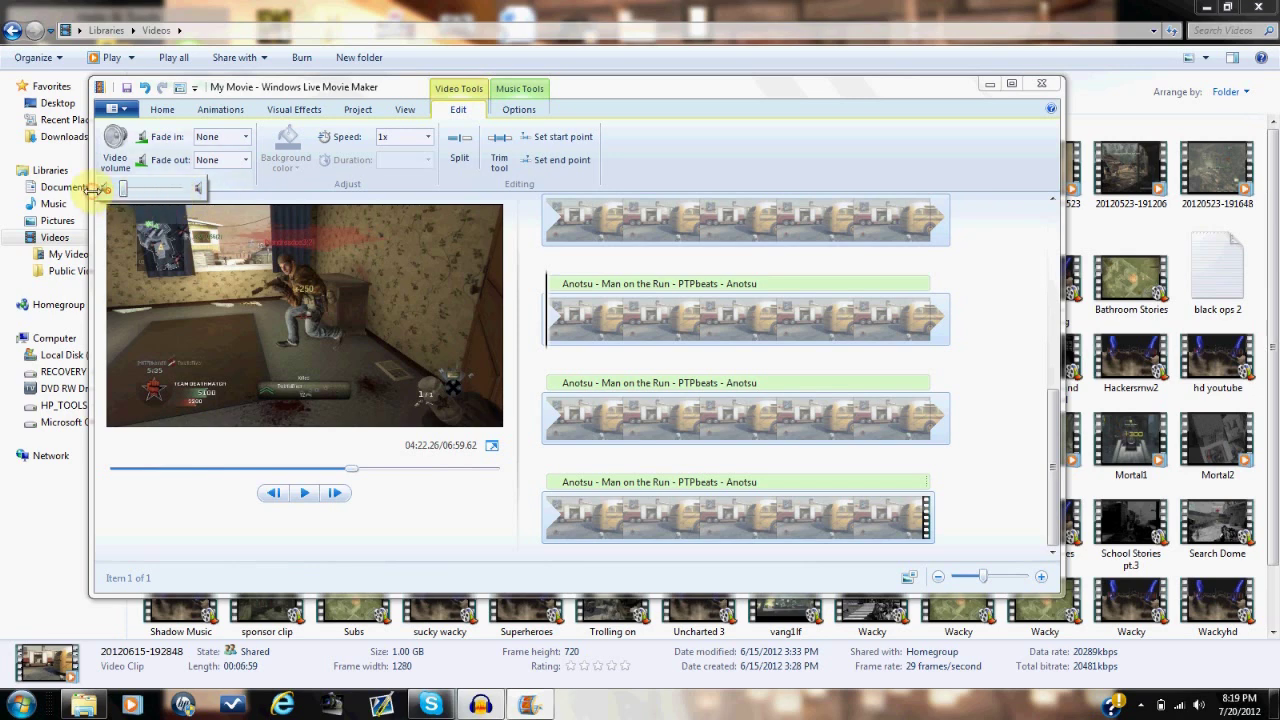
left_click(244, 190)
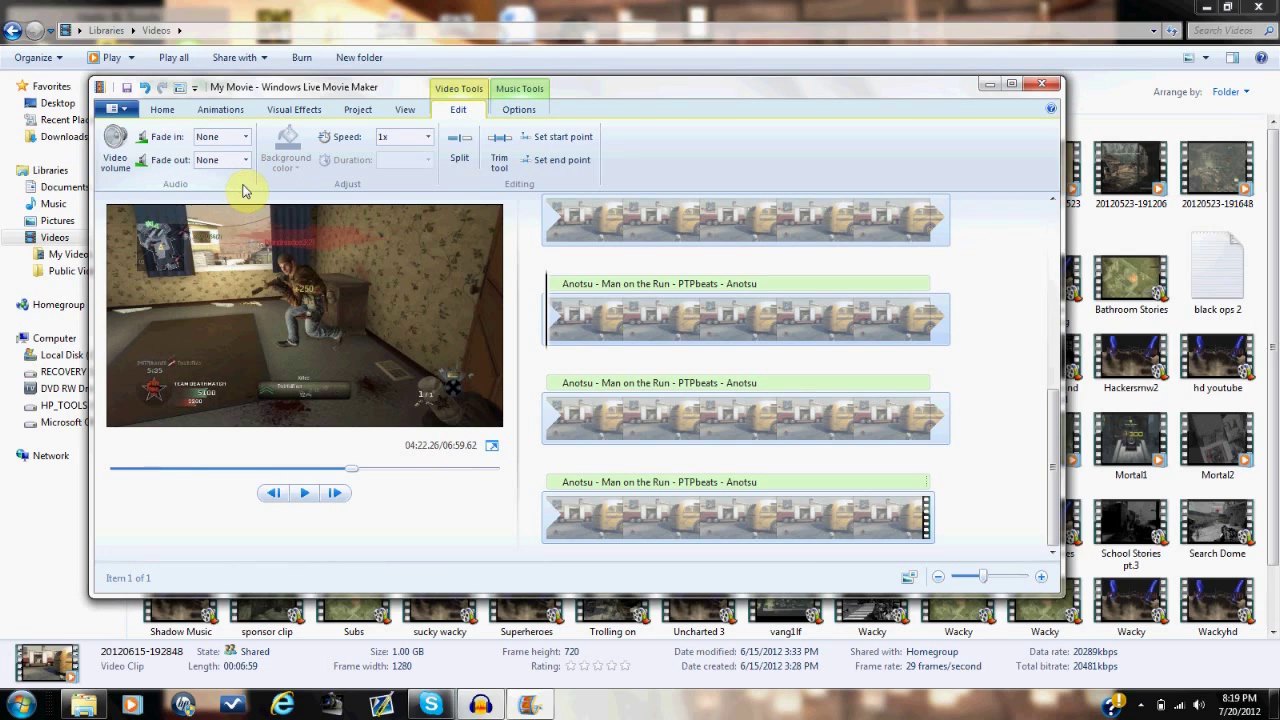
Check the music track's Music volume in Music Tools Options, leaving it at its high level
left_click(540, 118)
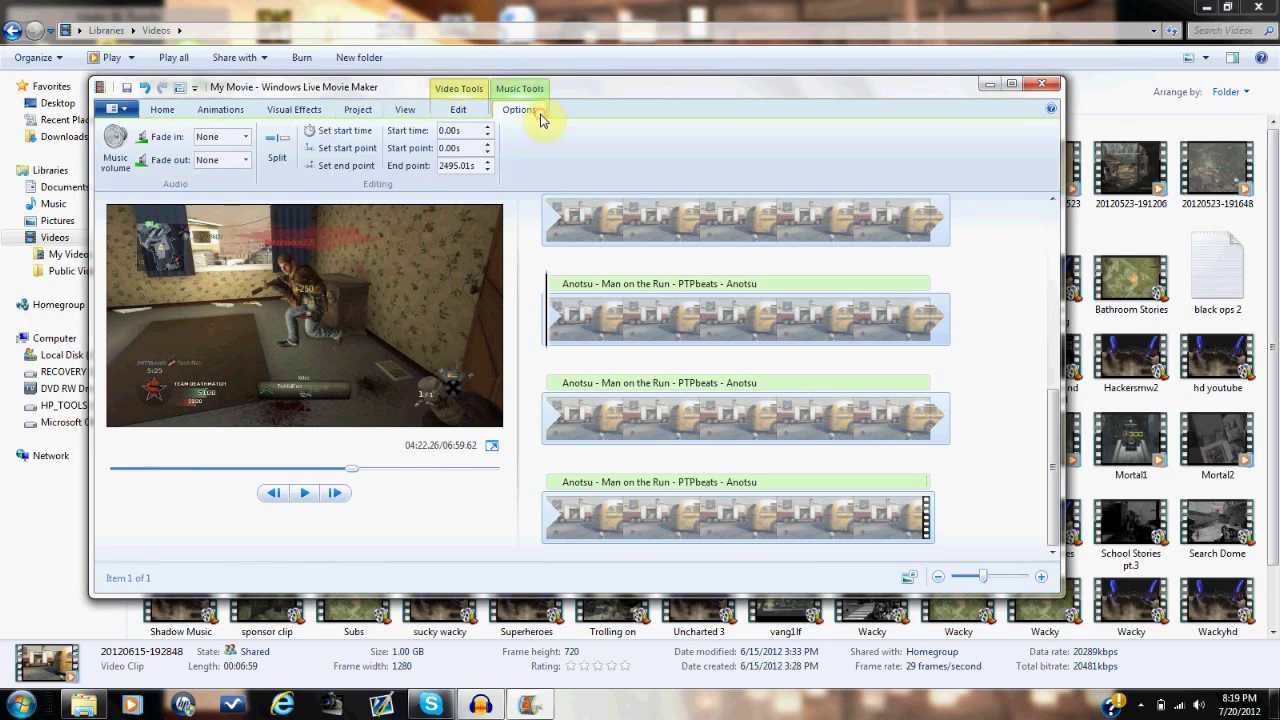
left_click(112, 160)
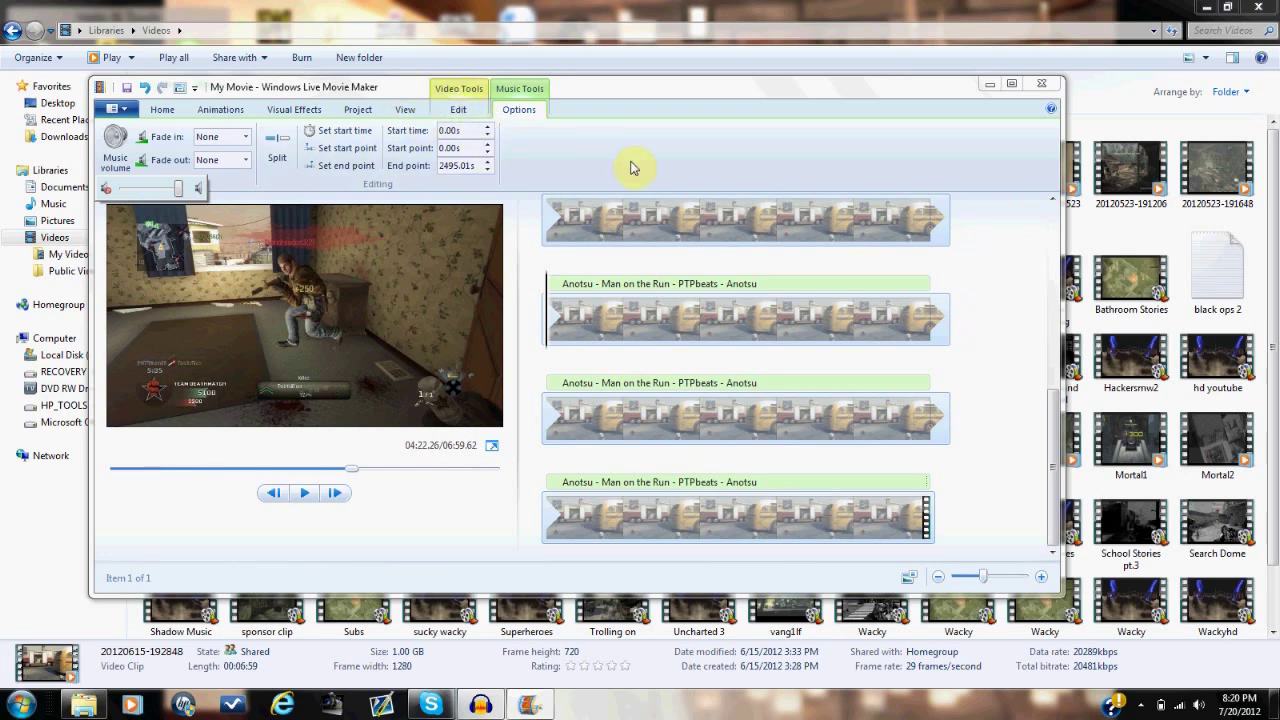
left_click(674, 176)
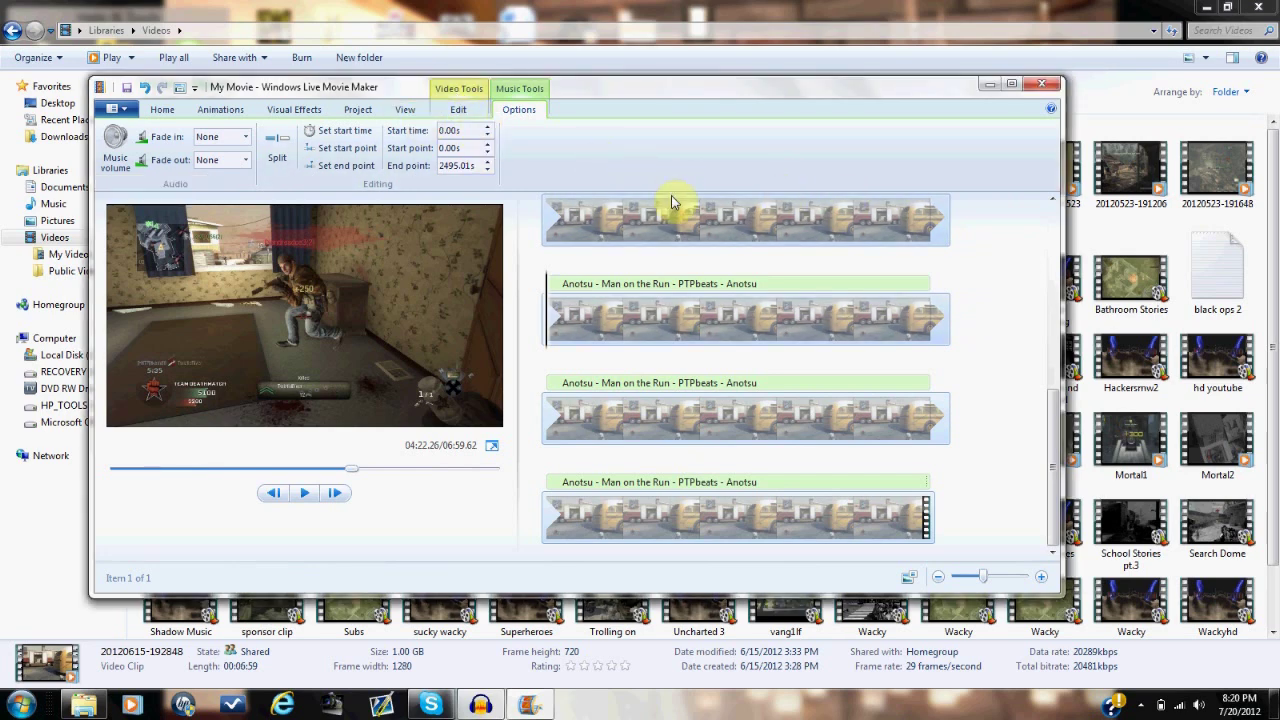
Save the movie for computer playback as 'musicsample' on the Desktop
left_click(112, 108)
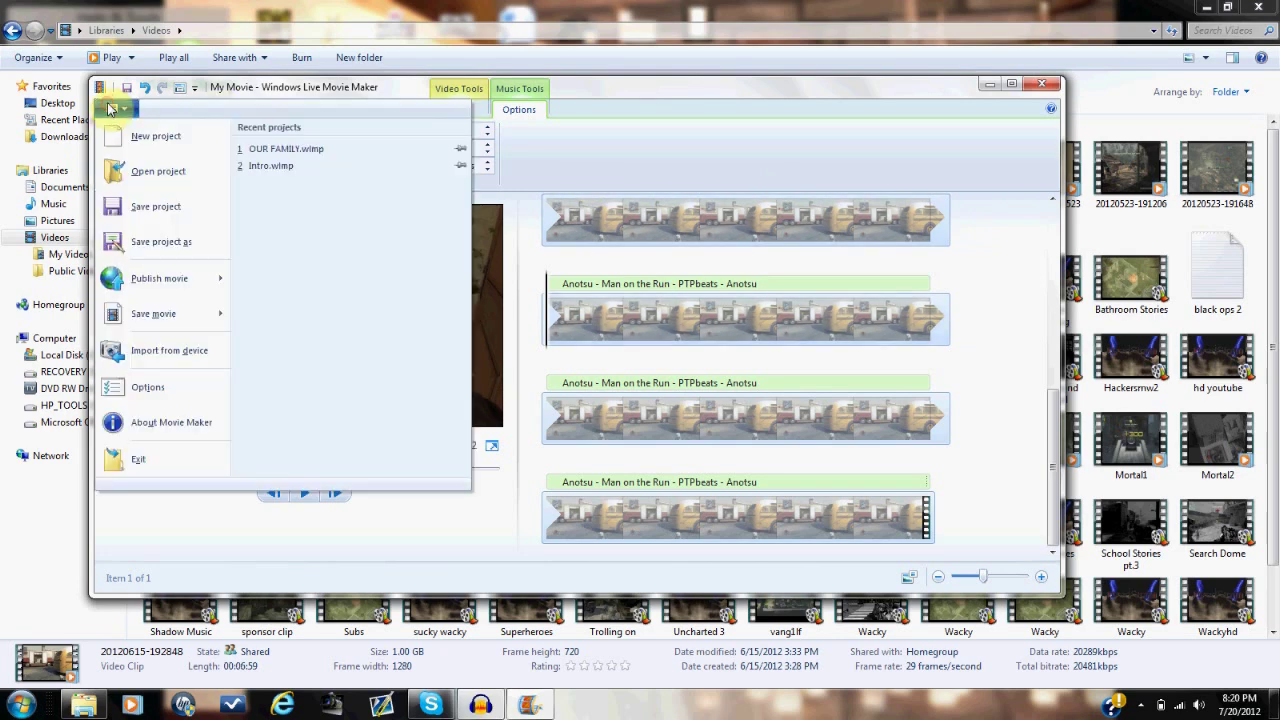
mouse_move(180, 314)
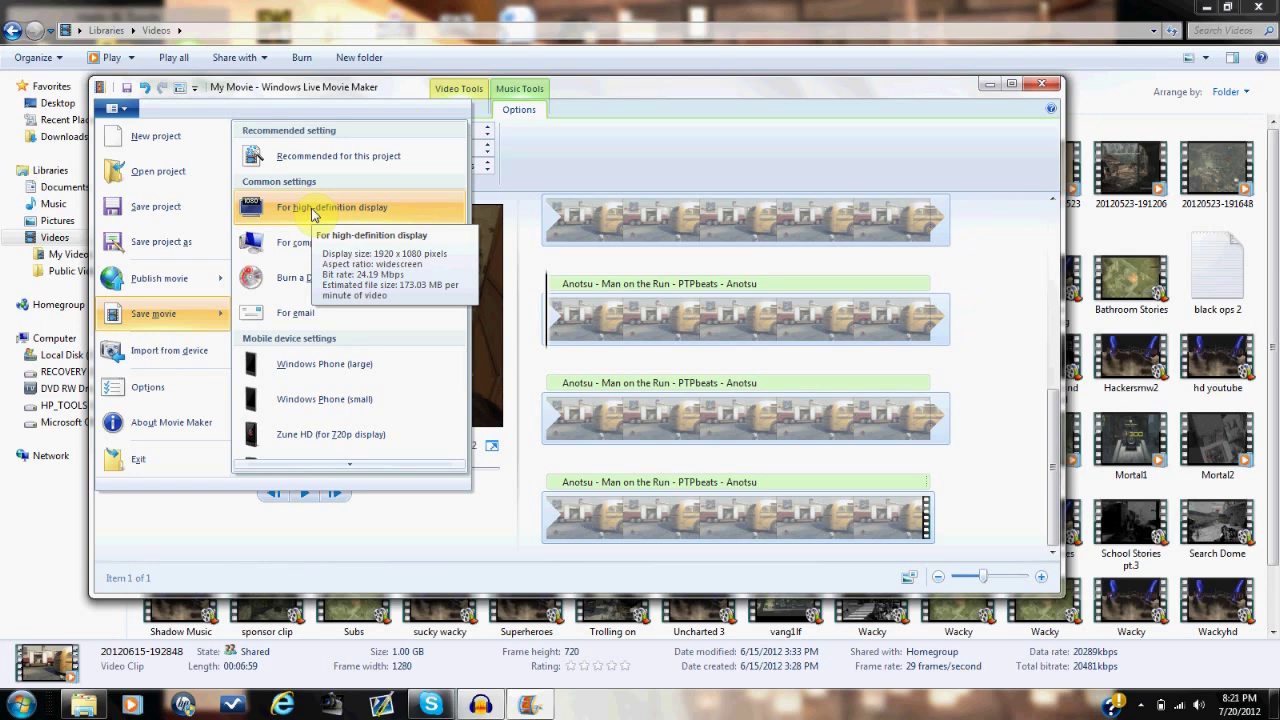
left_click(289, 258)
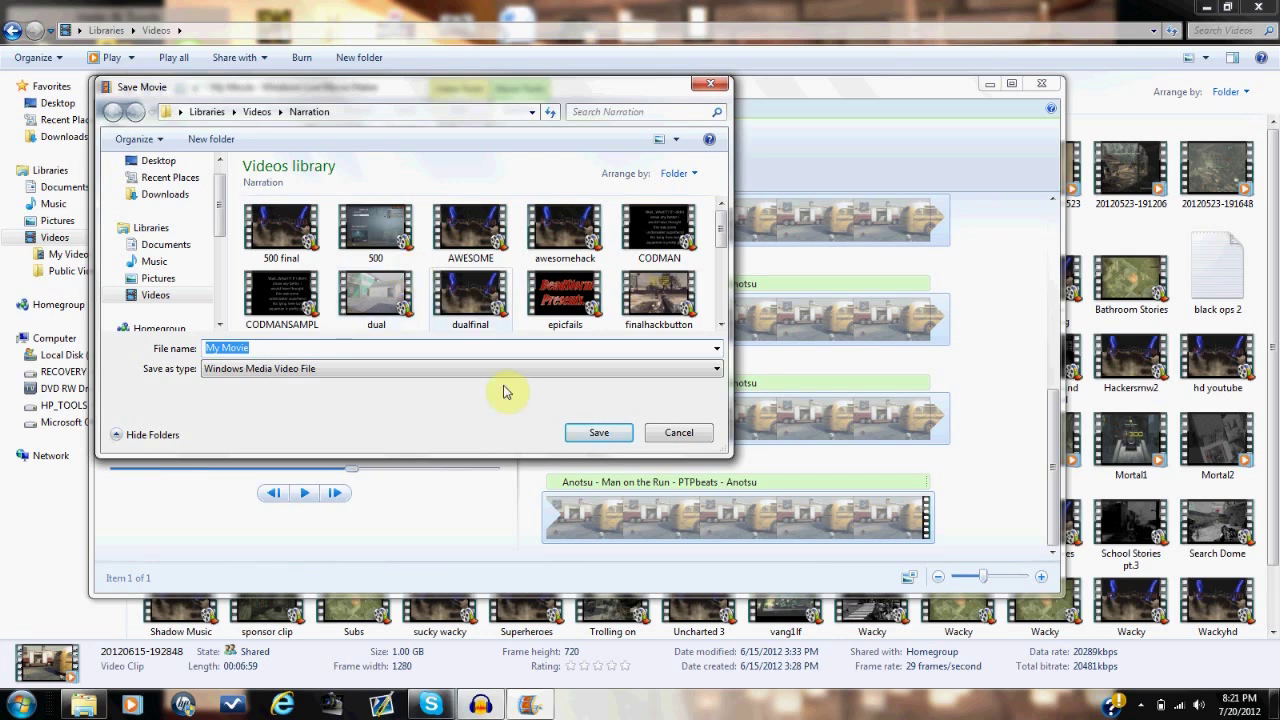
key("BackSpace")
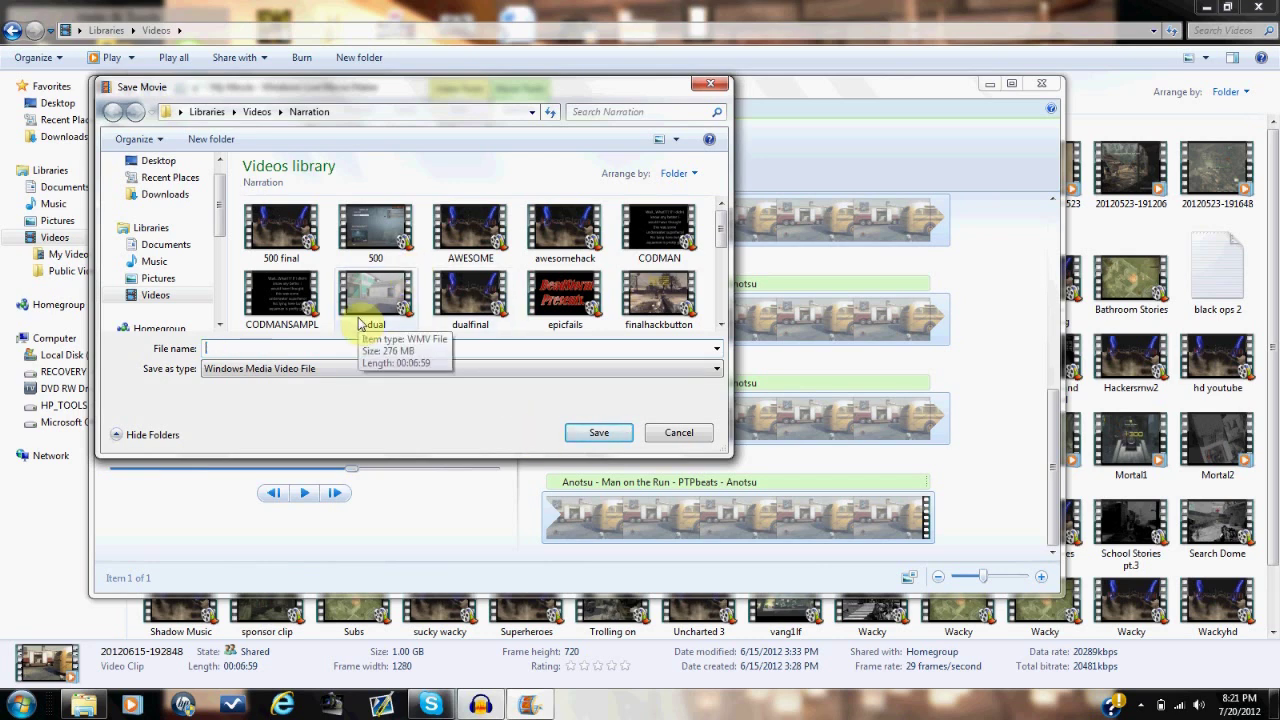
type("musci")
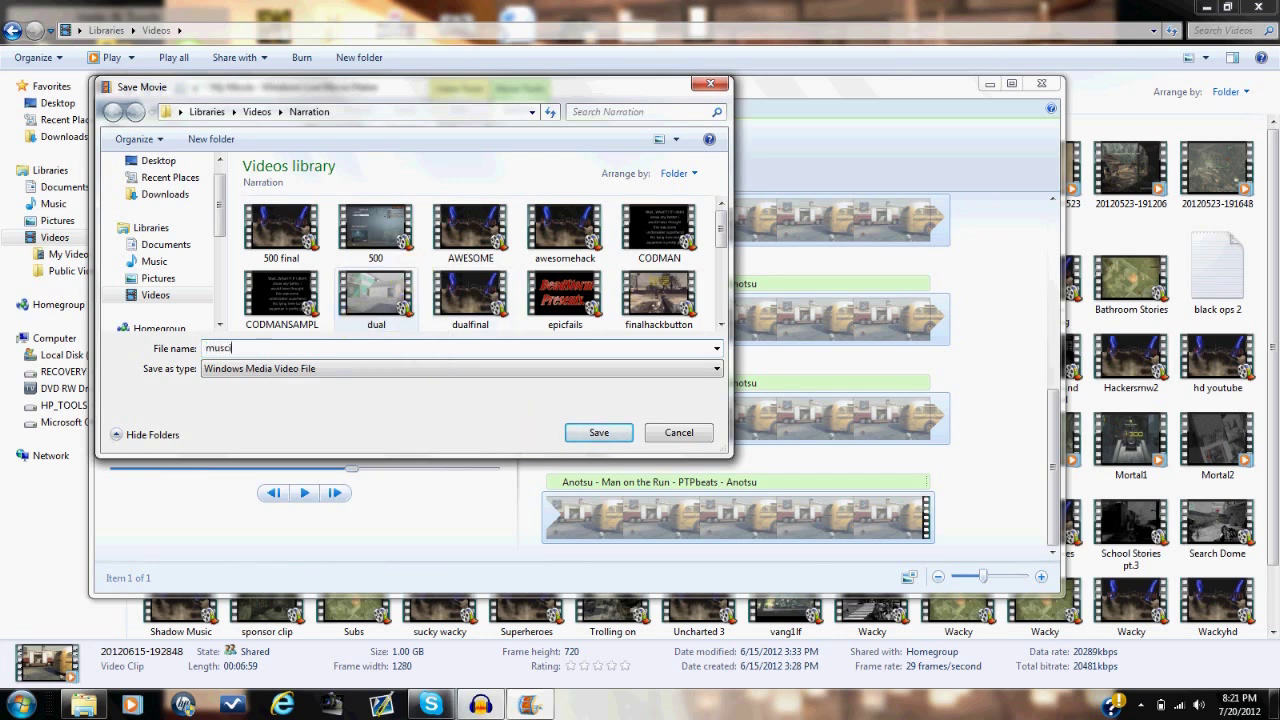
key("BackSpace")
key("BackSpace")
type("icsample")
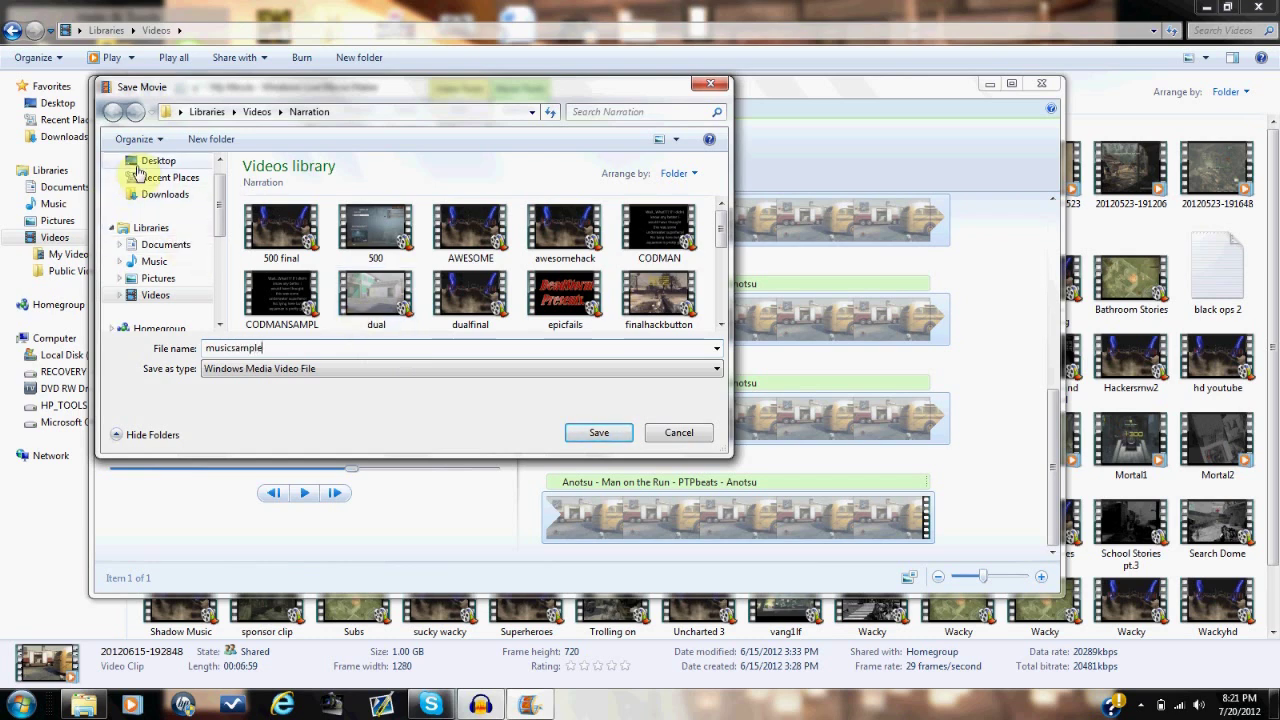
left_click(137, 163)
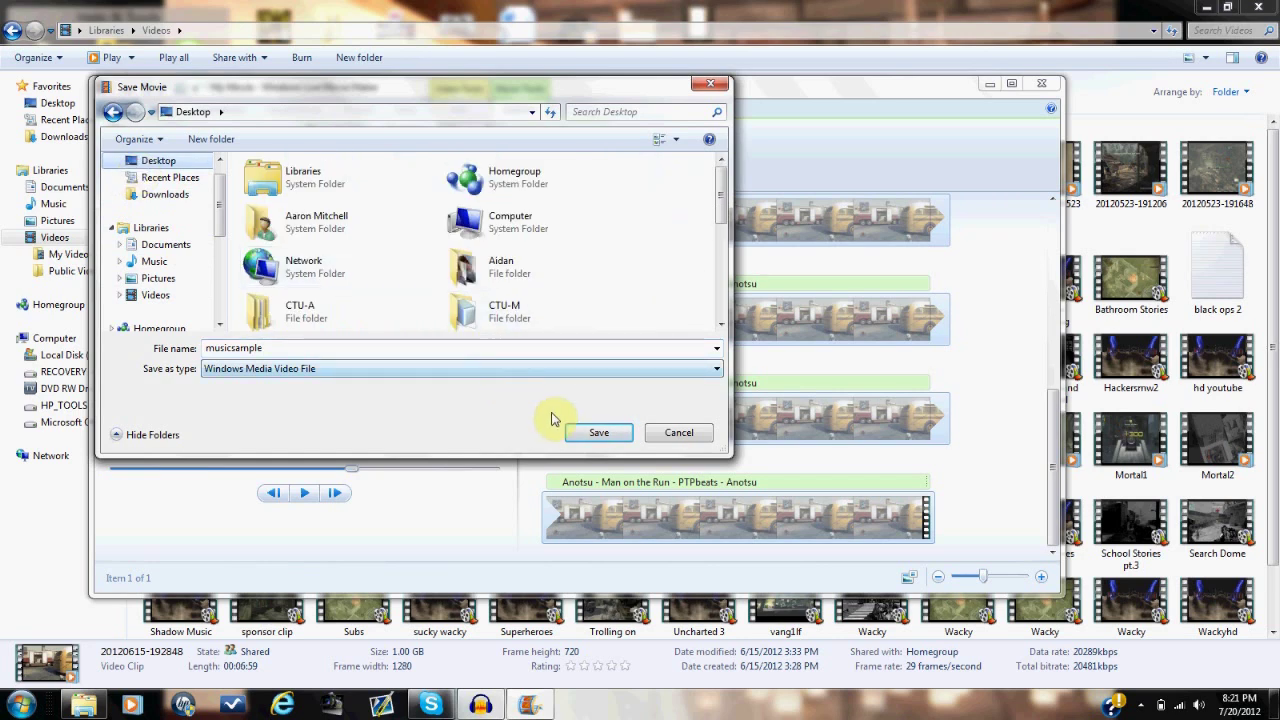
left_click(590, 432)
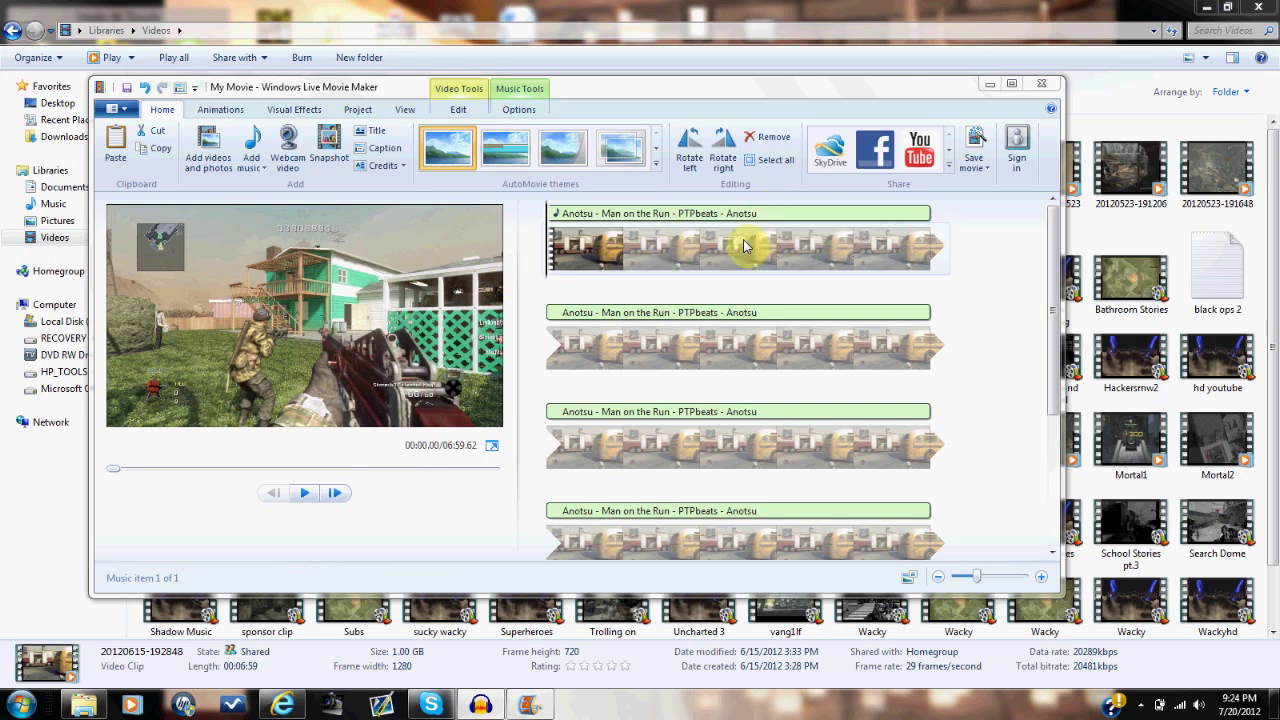
Close the project without saving, then open the Desktop's musicsample video in Movie Maker
left_click(1043, 85)
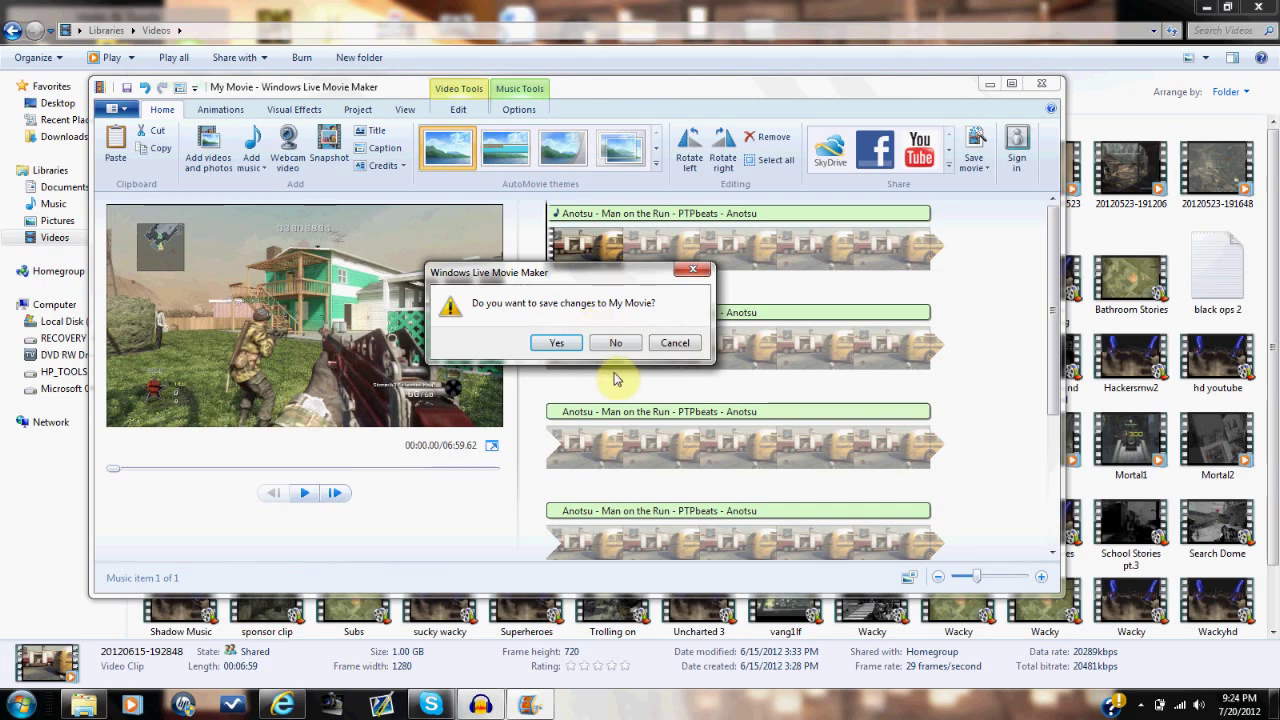
left_click(614, 350)
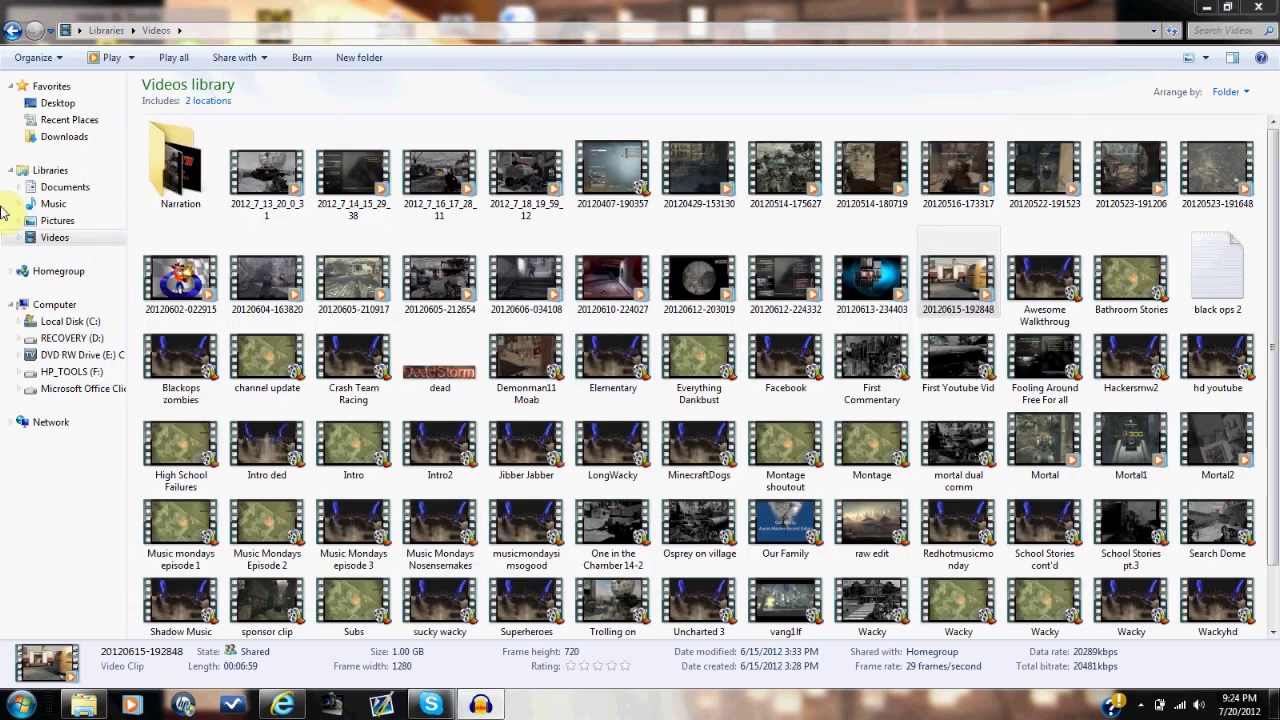
left_click(44, 108)
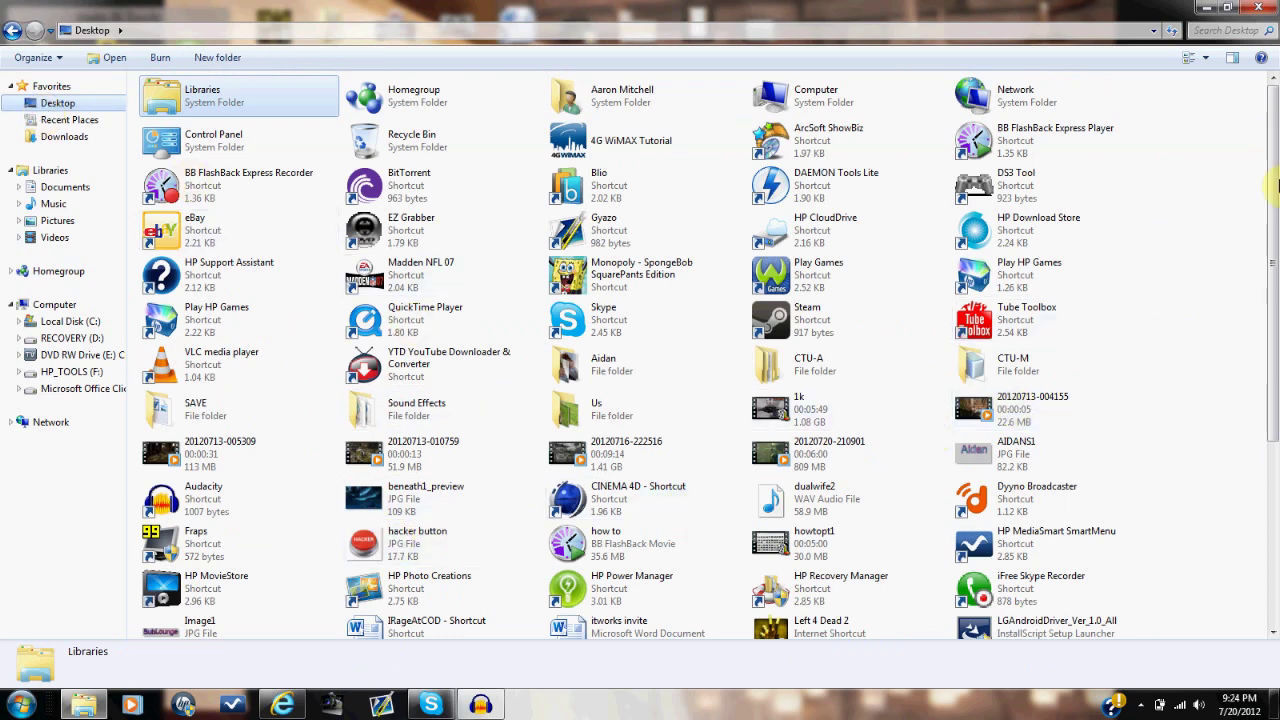
left_click_drag(1272, 185, 1275, 380)
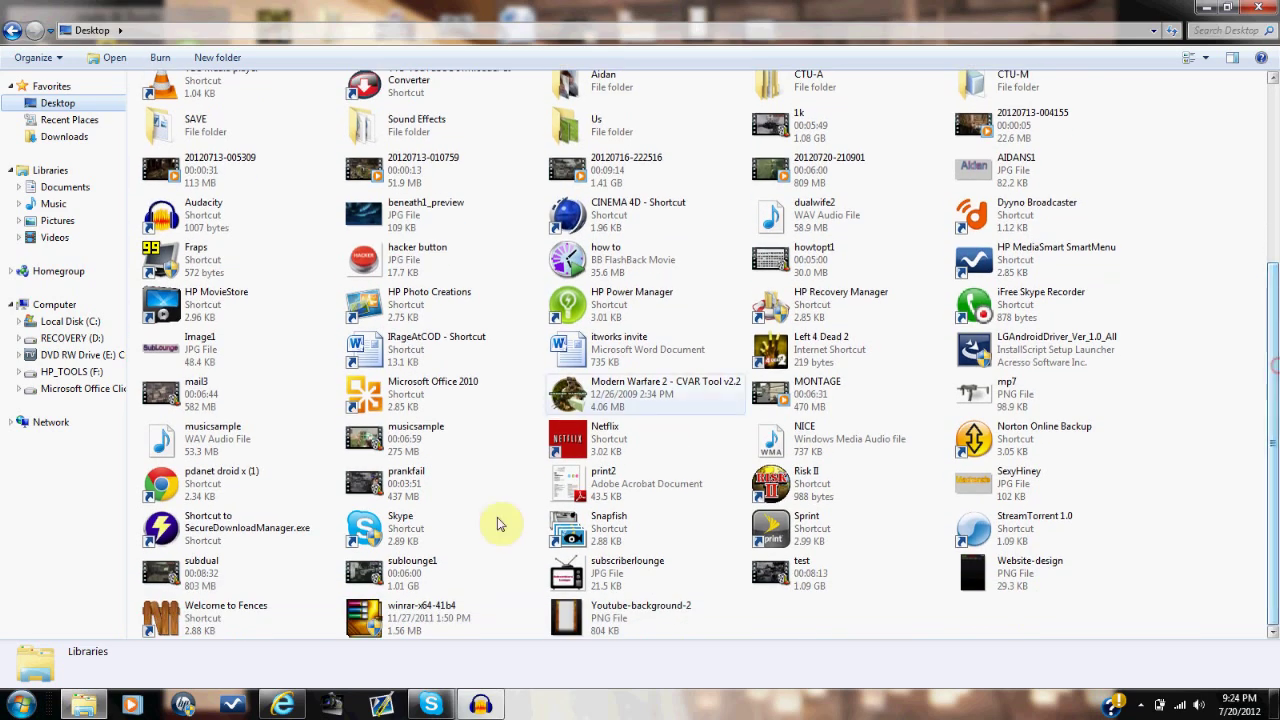
left_click(370, 458)
right_click(370, 462)
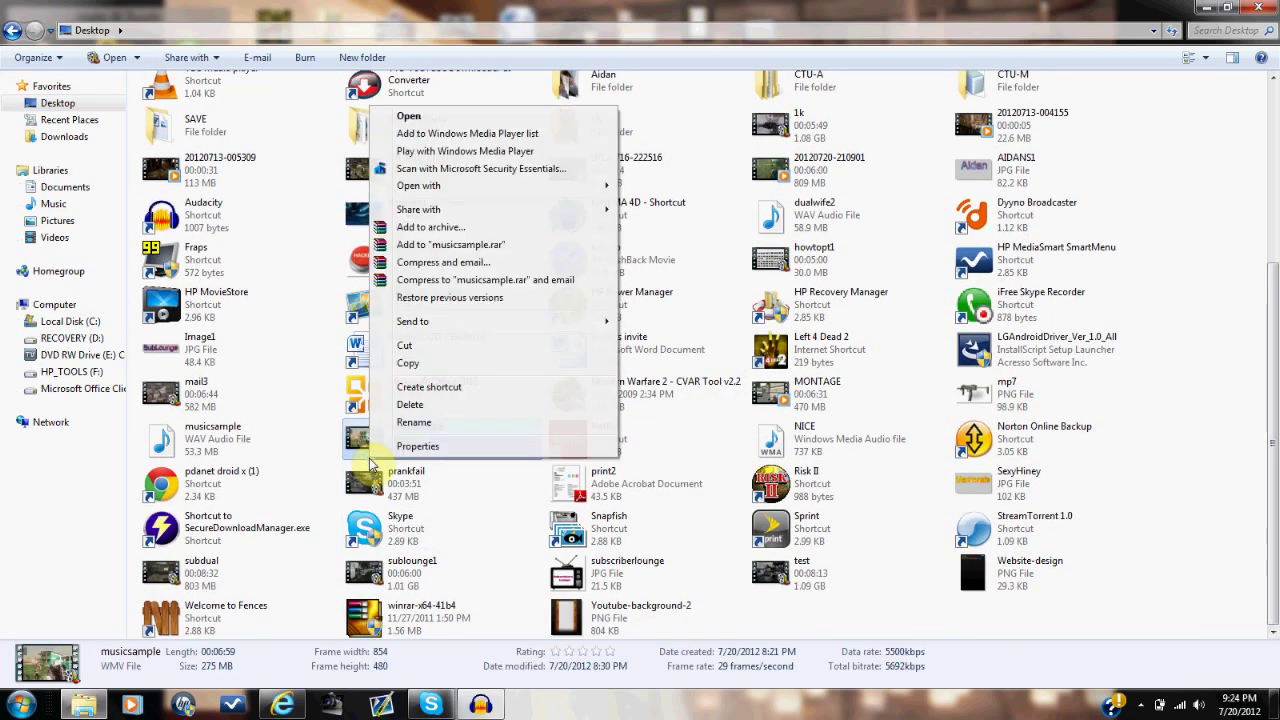
mouse_move(503, 189)
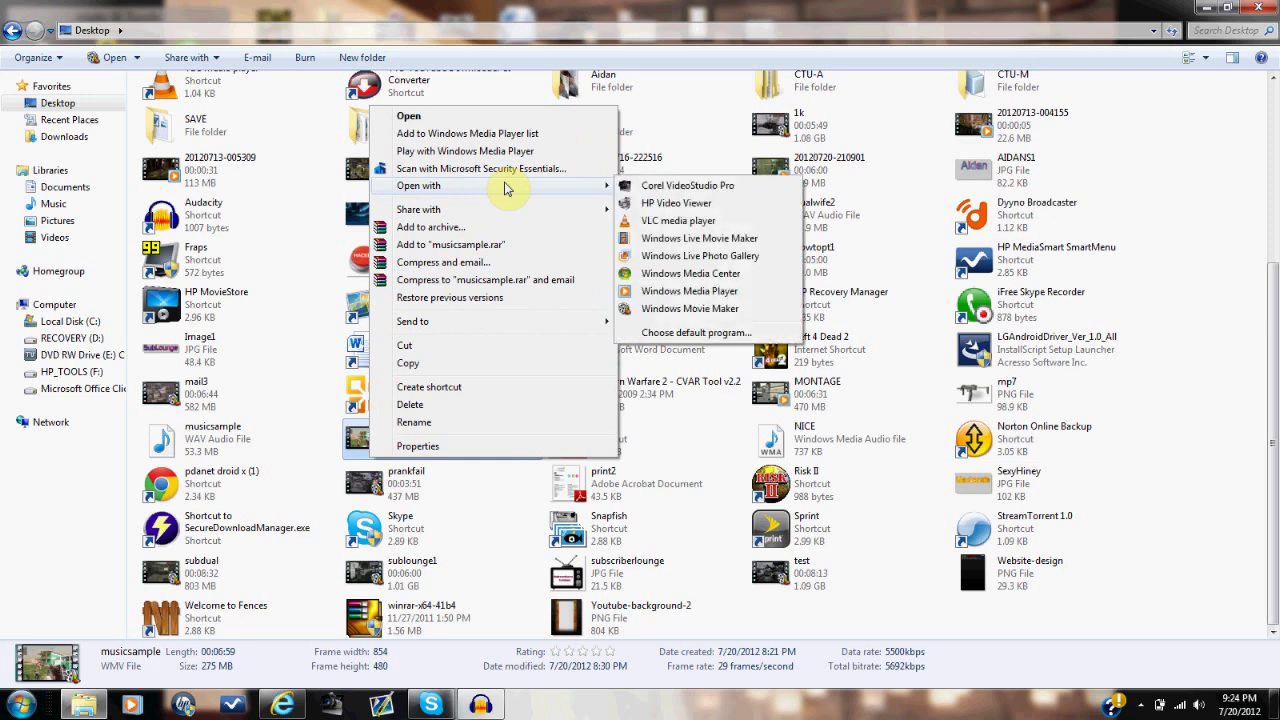
left_click(660, 240)
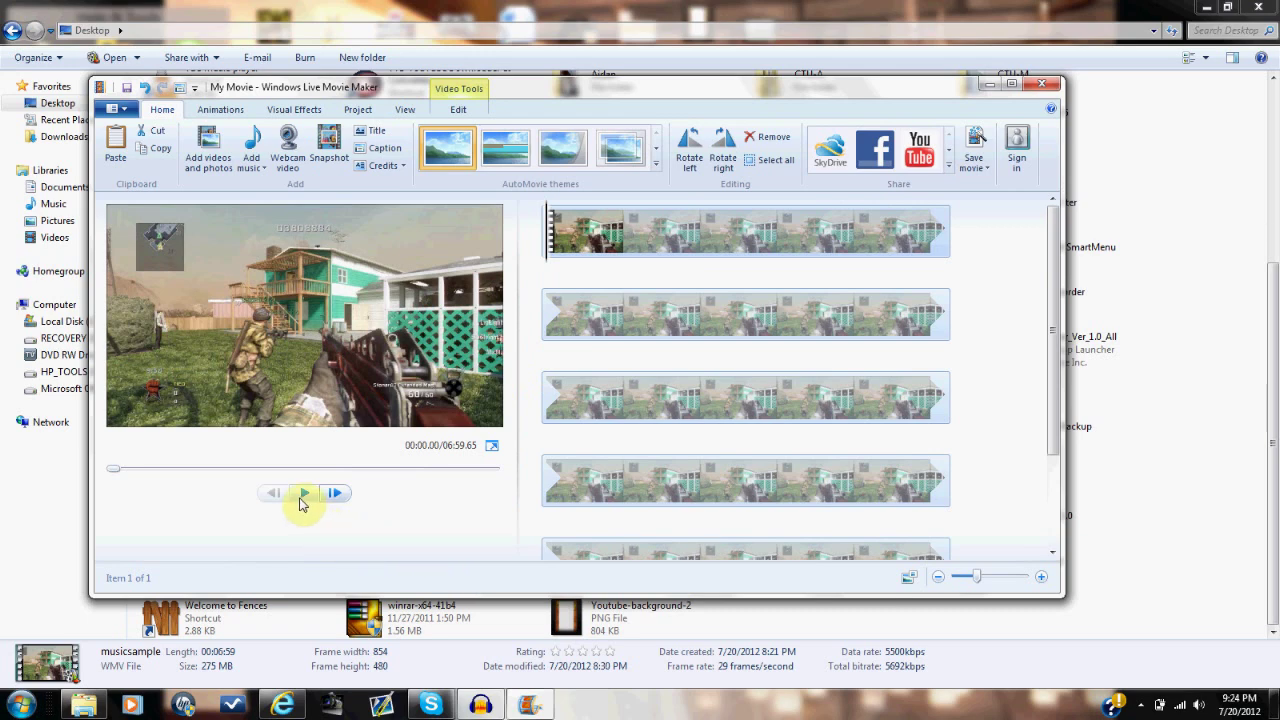
Play and pause the musicsample preview, then return to the start of the storyboard
left_click(303, 497)
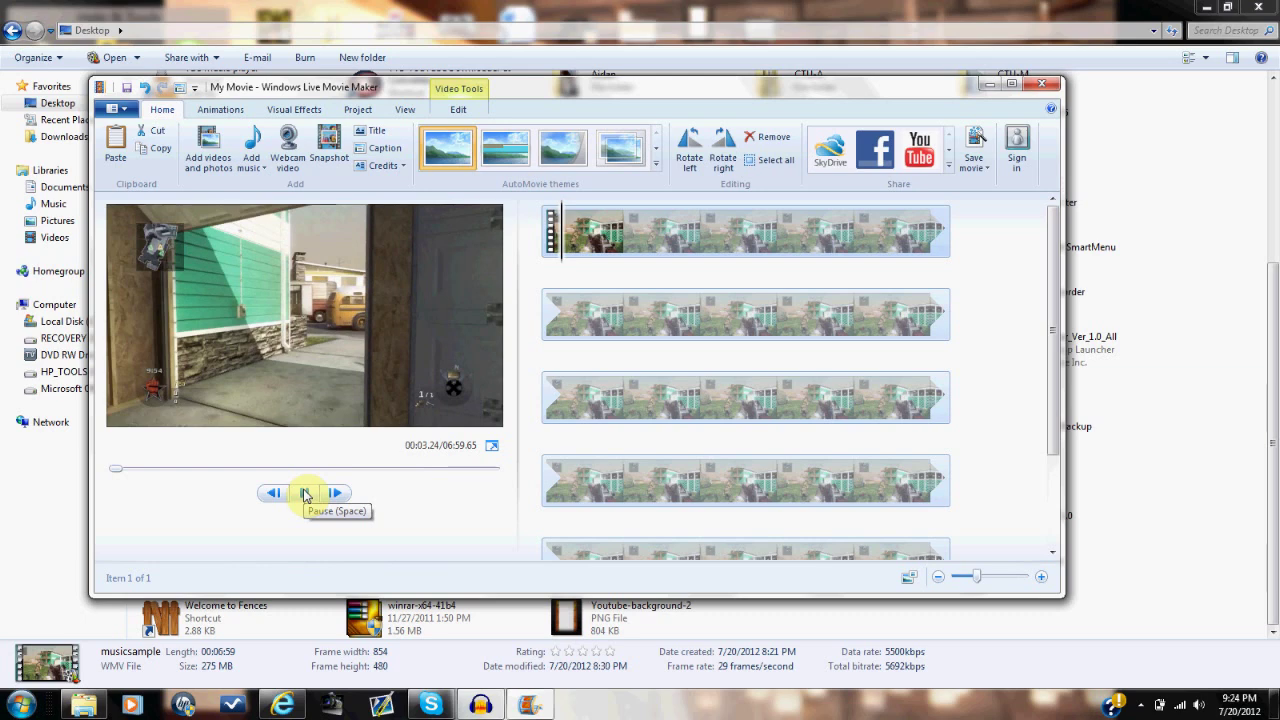
left_click(305, 494)
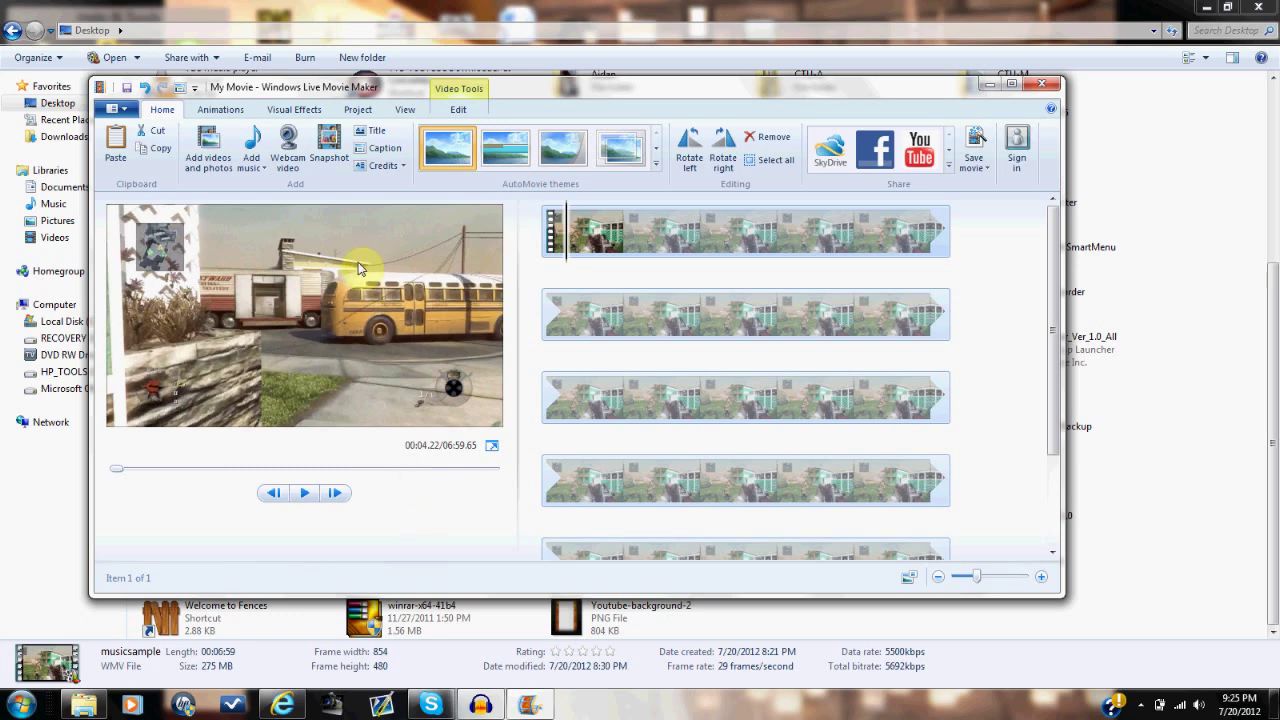
left_click(551, 250)
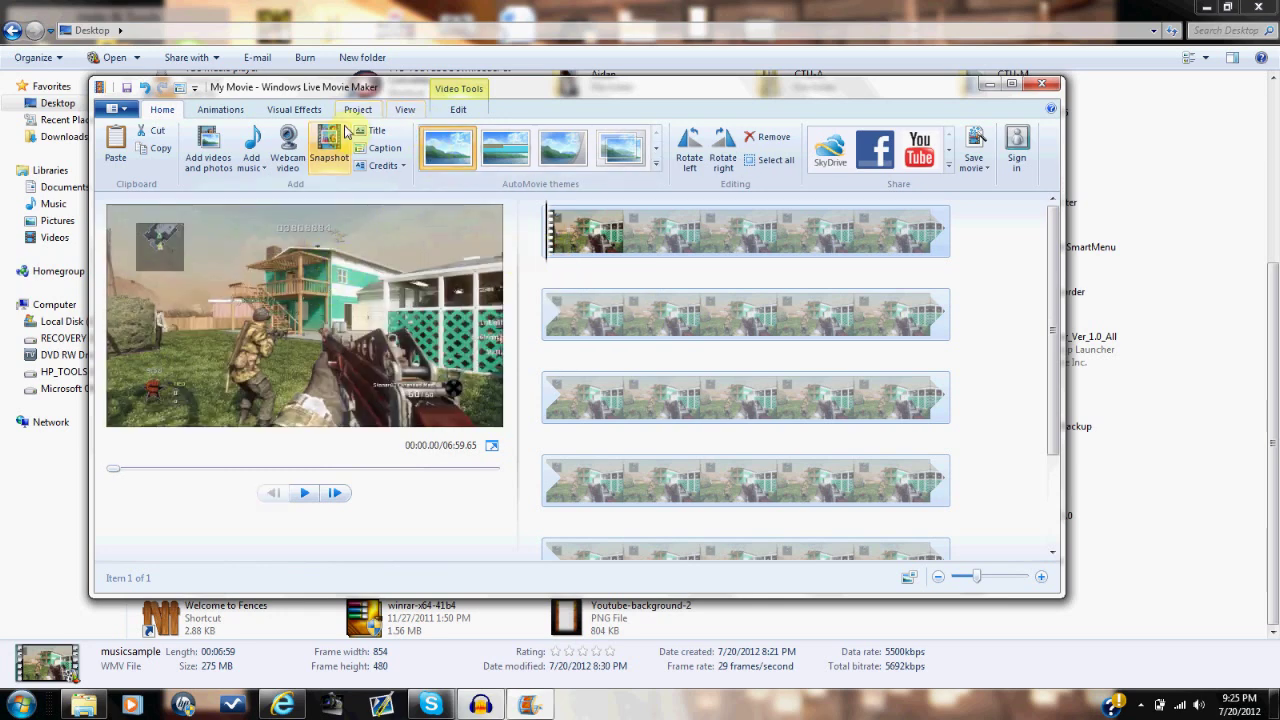
left_click(248, 166)
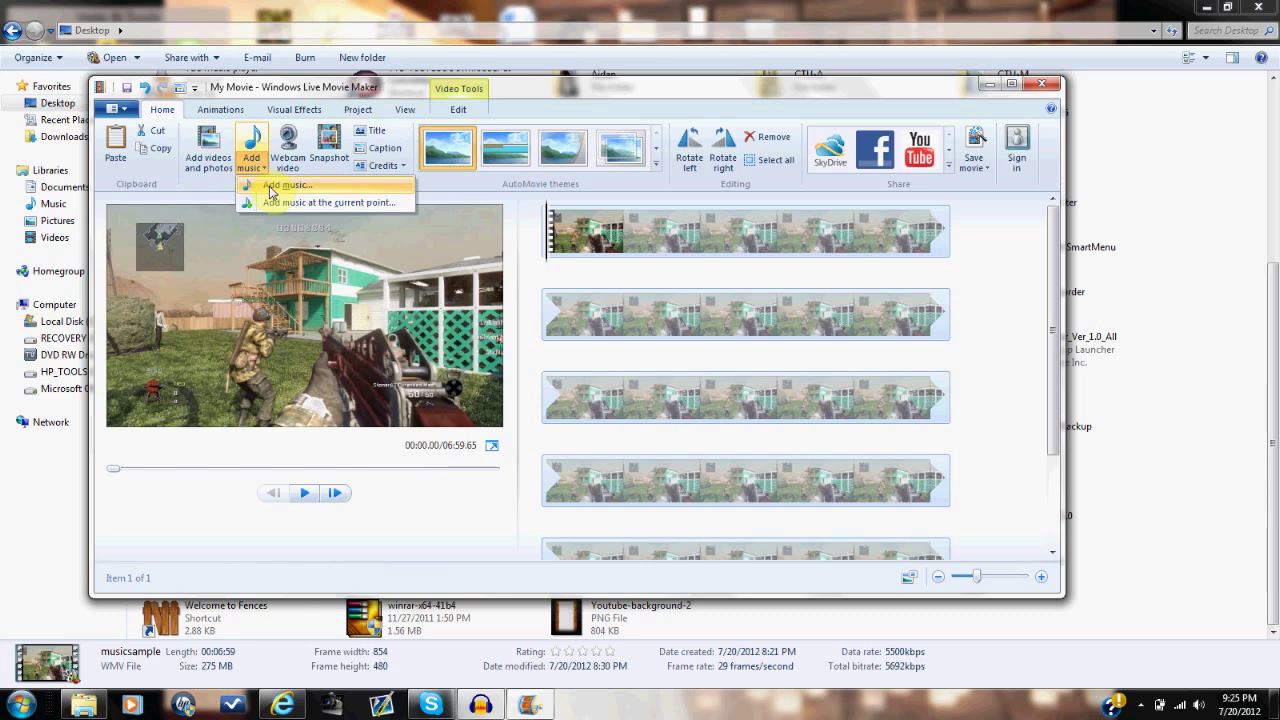
Add 'schoolstories contd' from Music library > Sample Music as music under the video
left_click(276, 185)
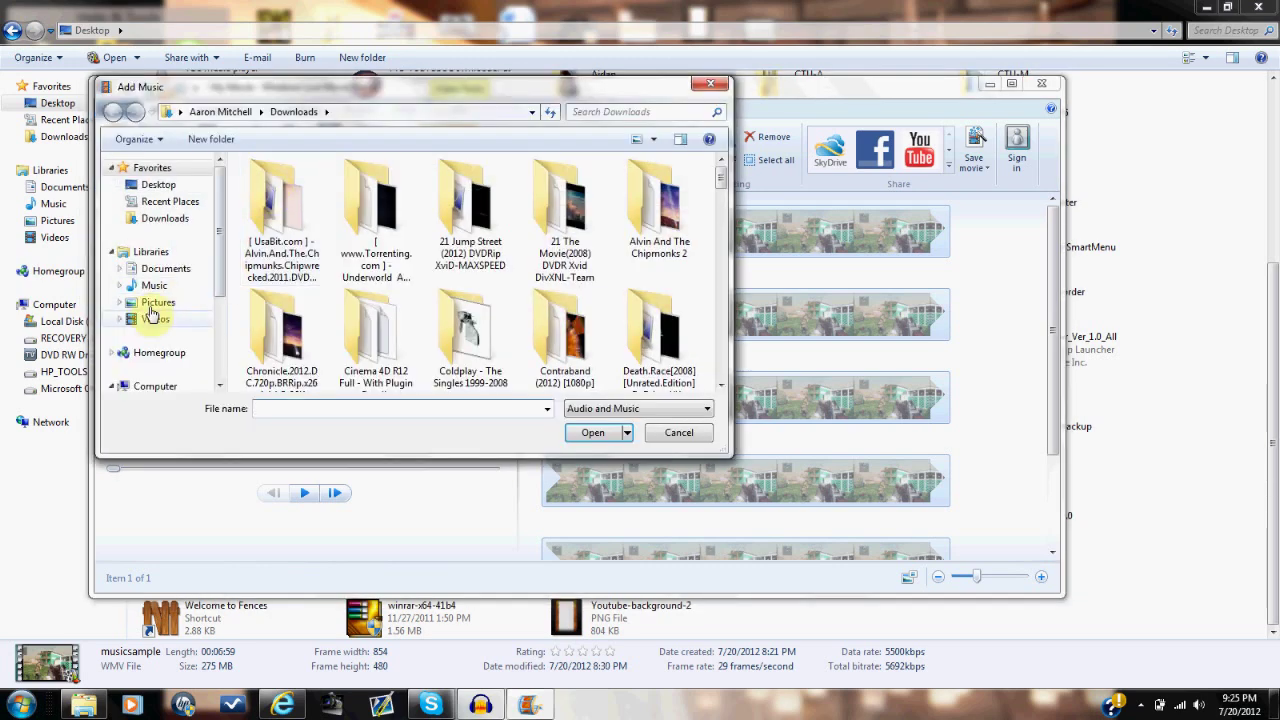
left_click(158, 286)
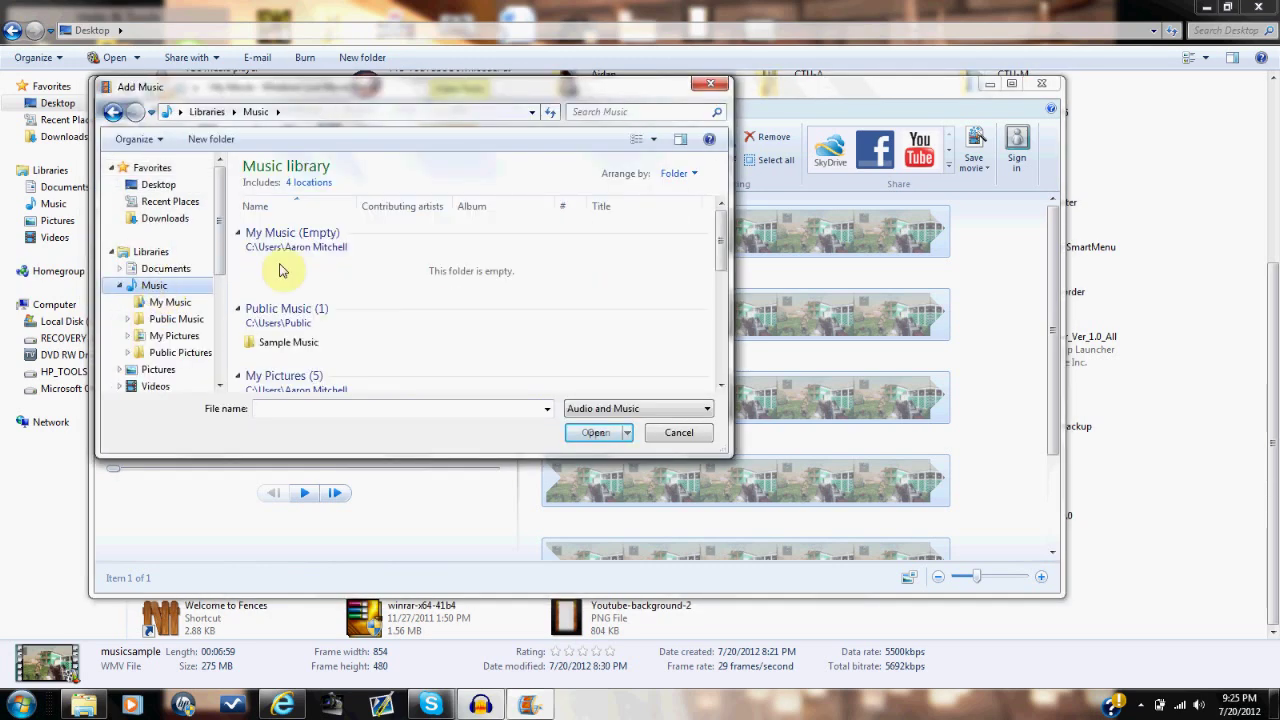
double_click(305, 348)
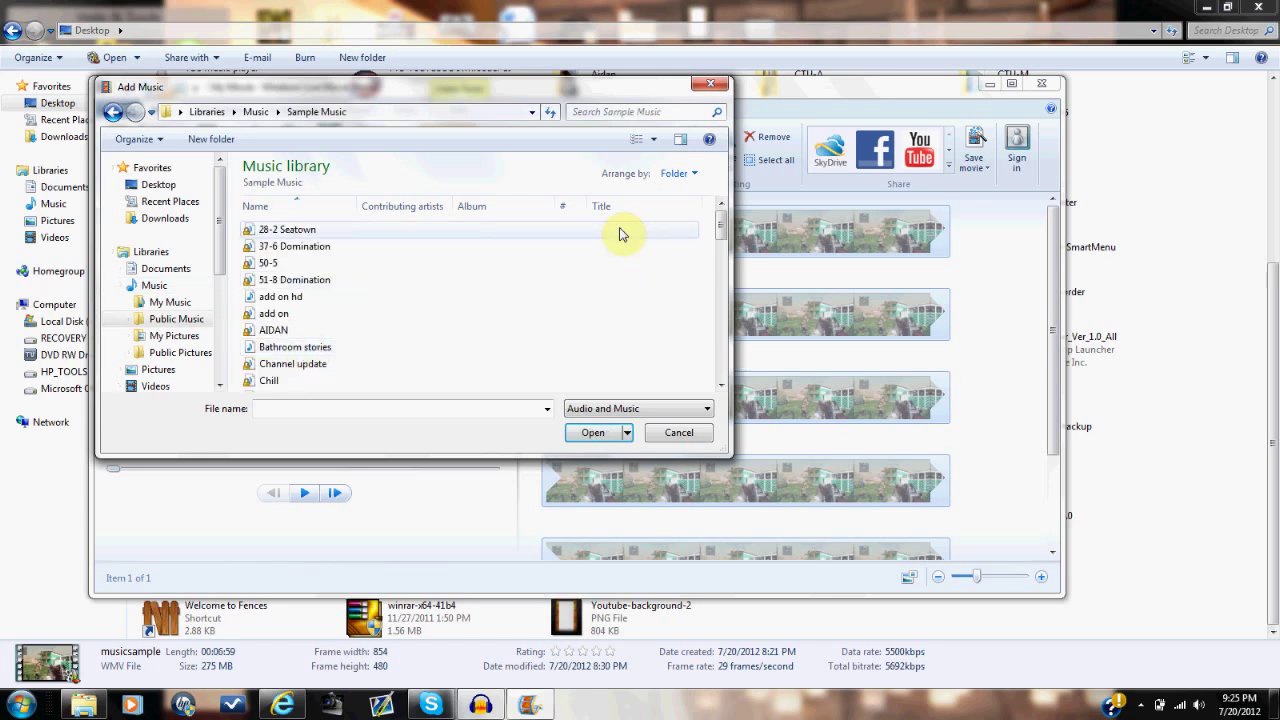
left_click_drag(722, 230, 729, 288)
left_click(383, 344)
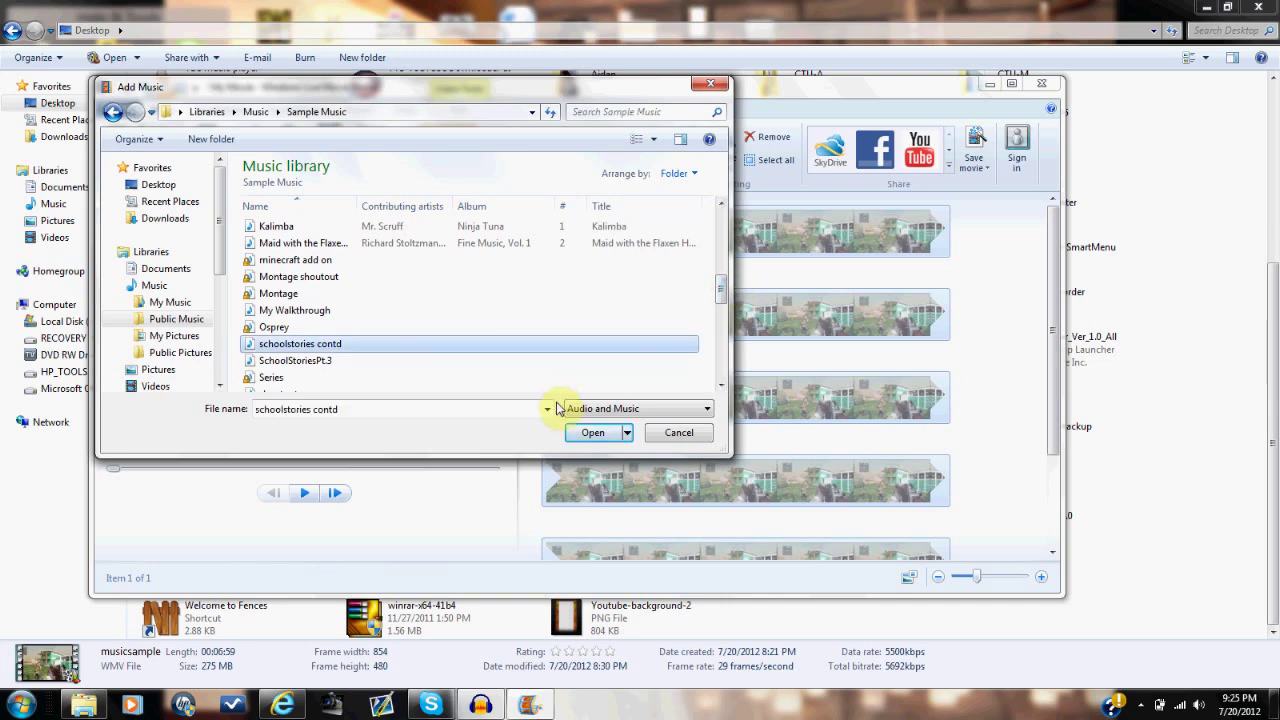
left_click(583, 433)
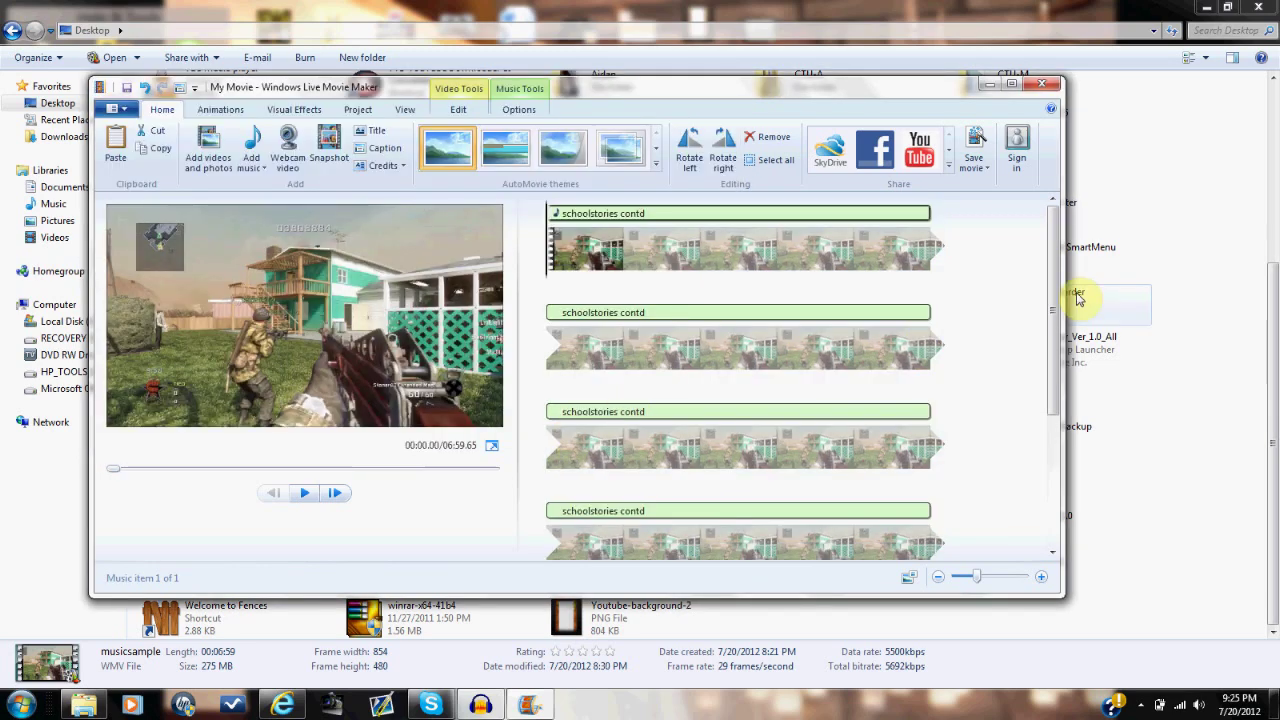
left_click_drag(1052, 314, 1026, 246)
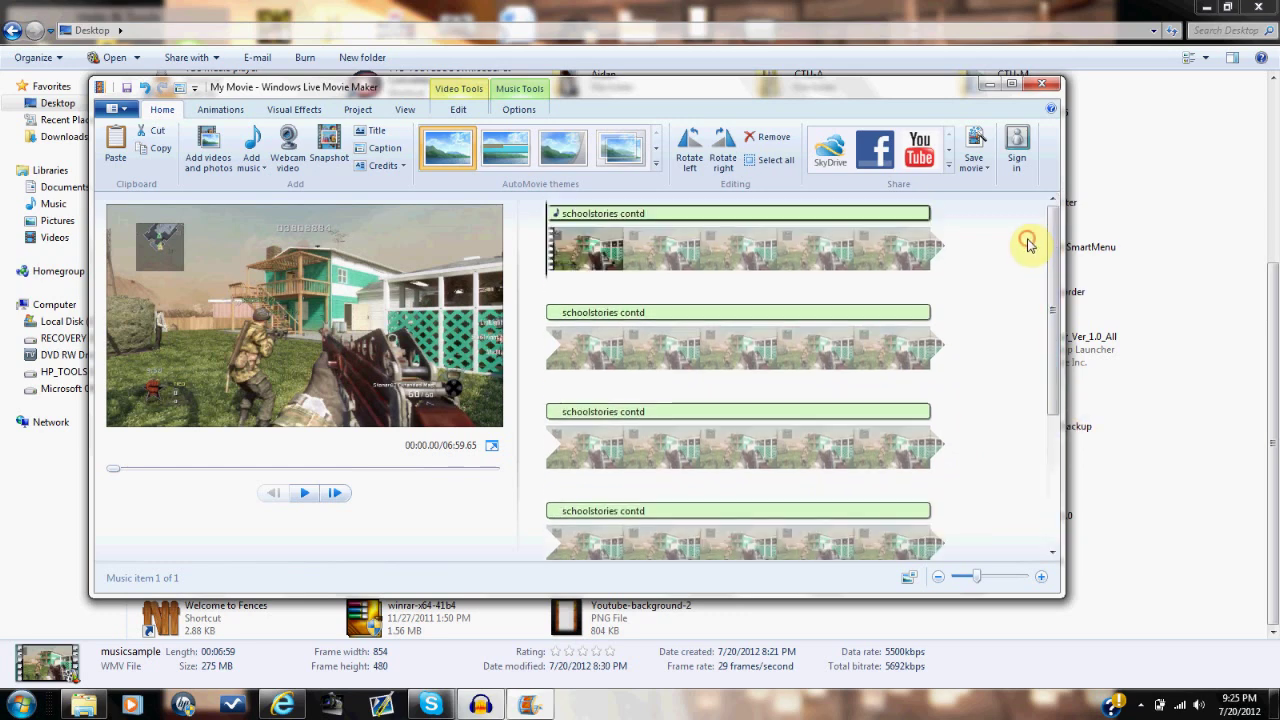
left_click(306, 494)
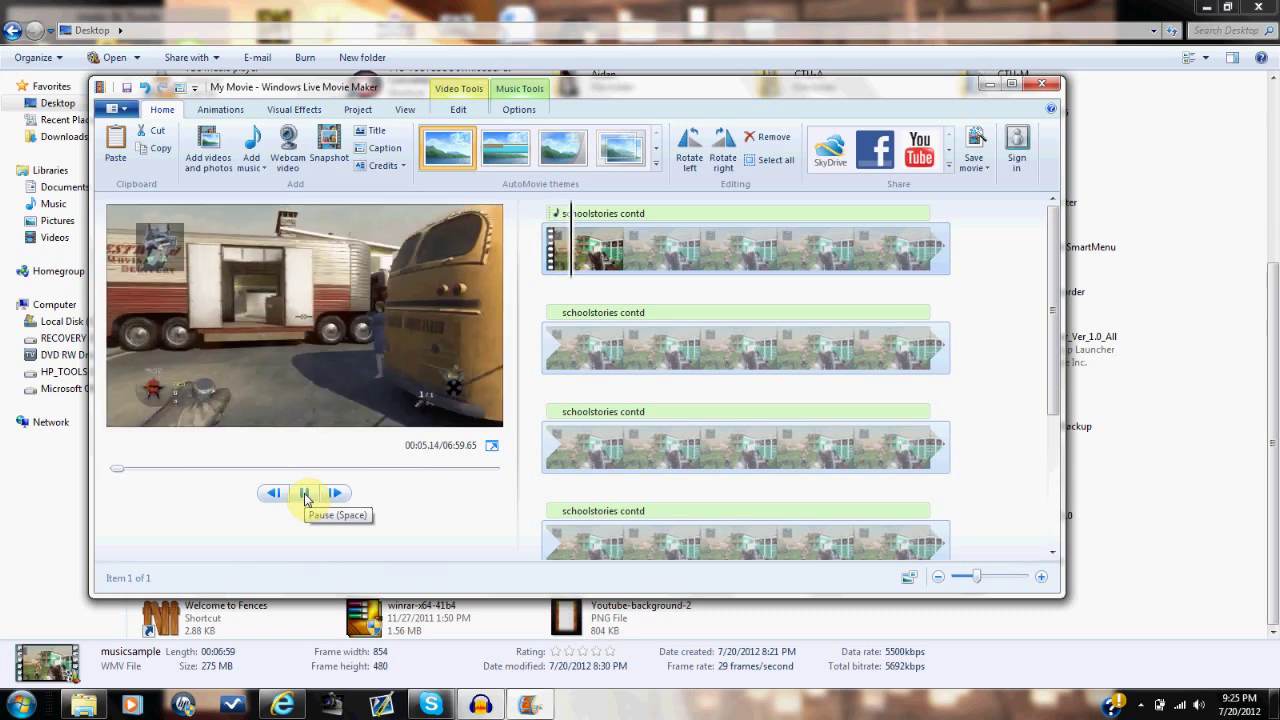
left_click(306, 494)
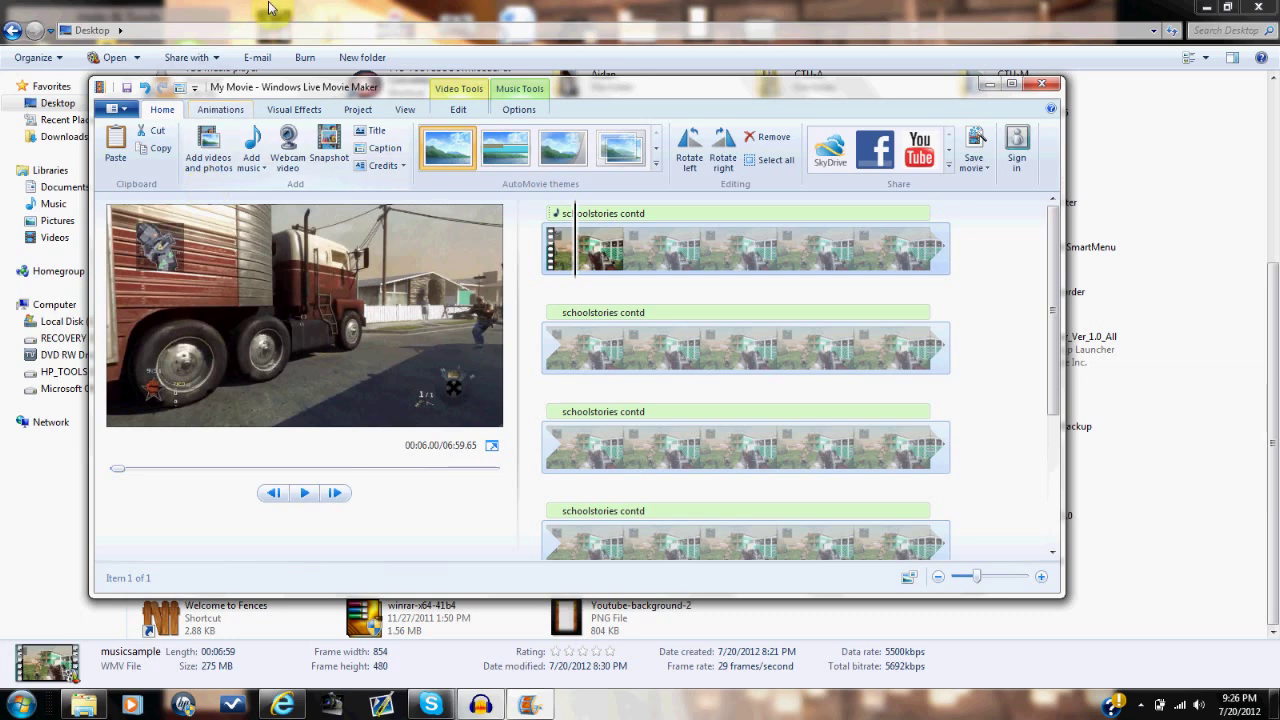
Lower the musicsample clip's video volume slider far to the left, beneath the commentary
left_click(460, 108)
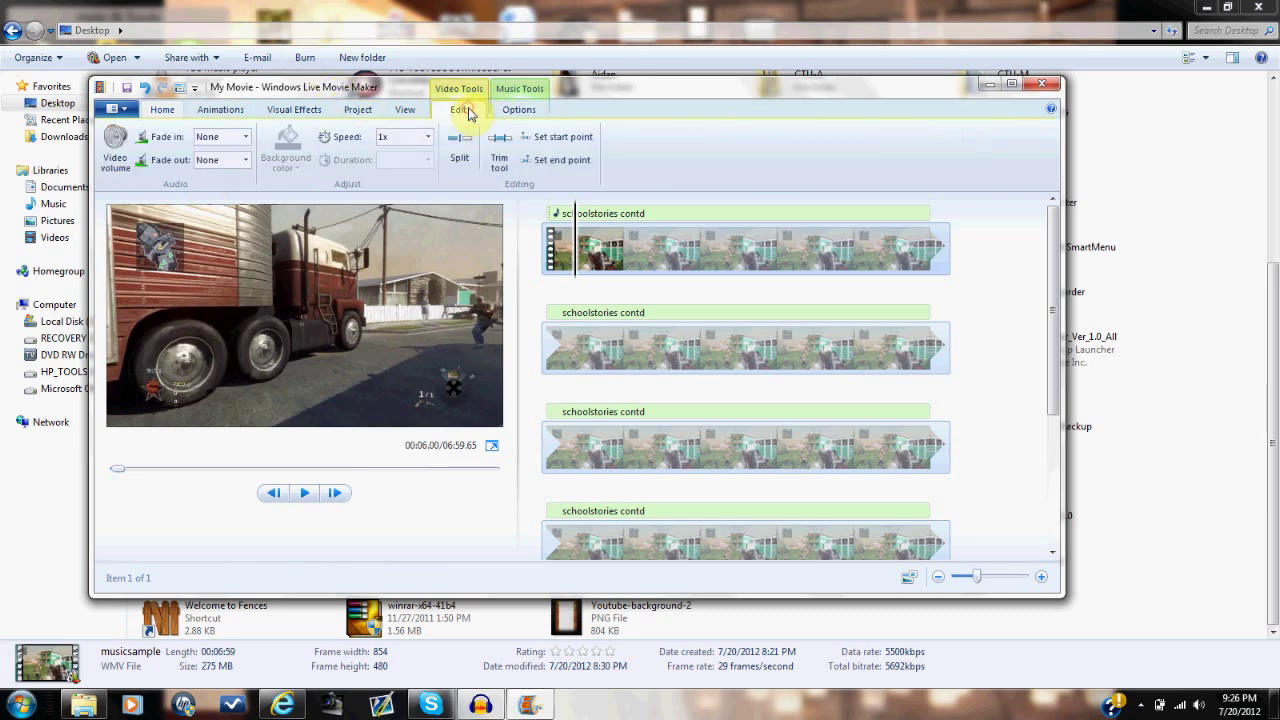
left_click(115, 140)
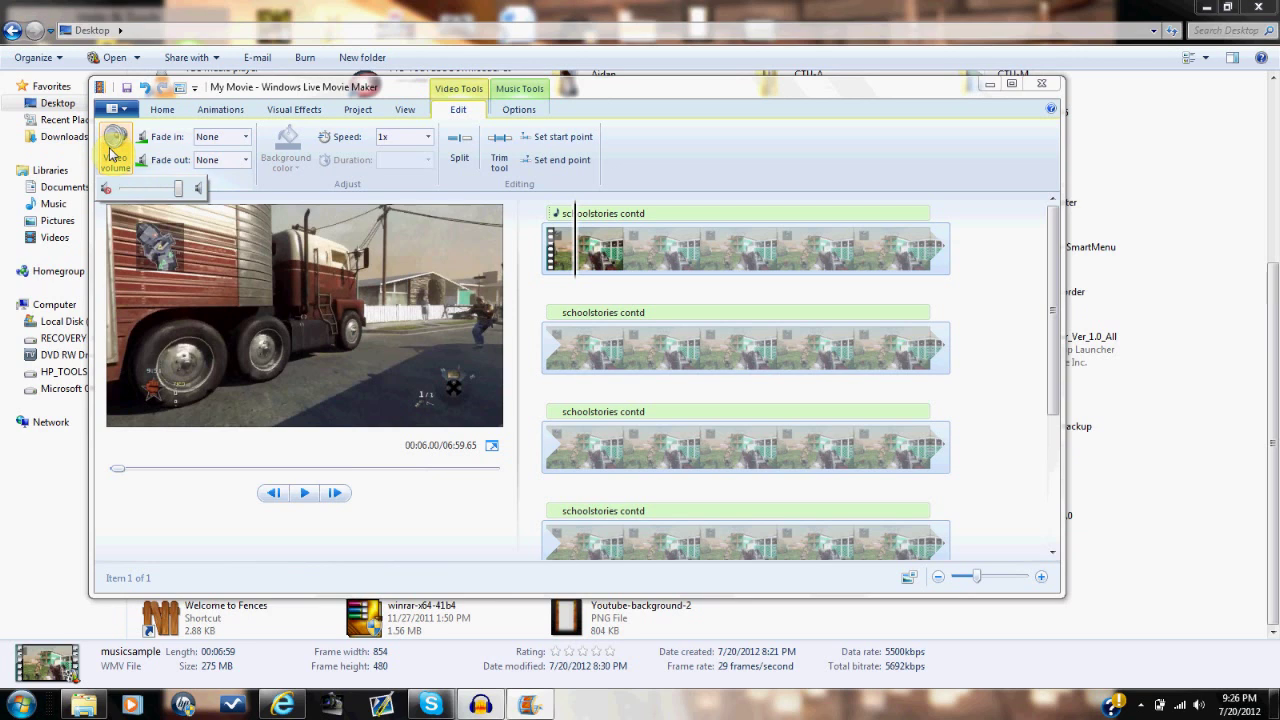
left_click(143, 190)
left_click_drag(138, 194, 142, 197)
left_click(141, 194)
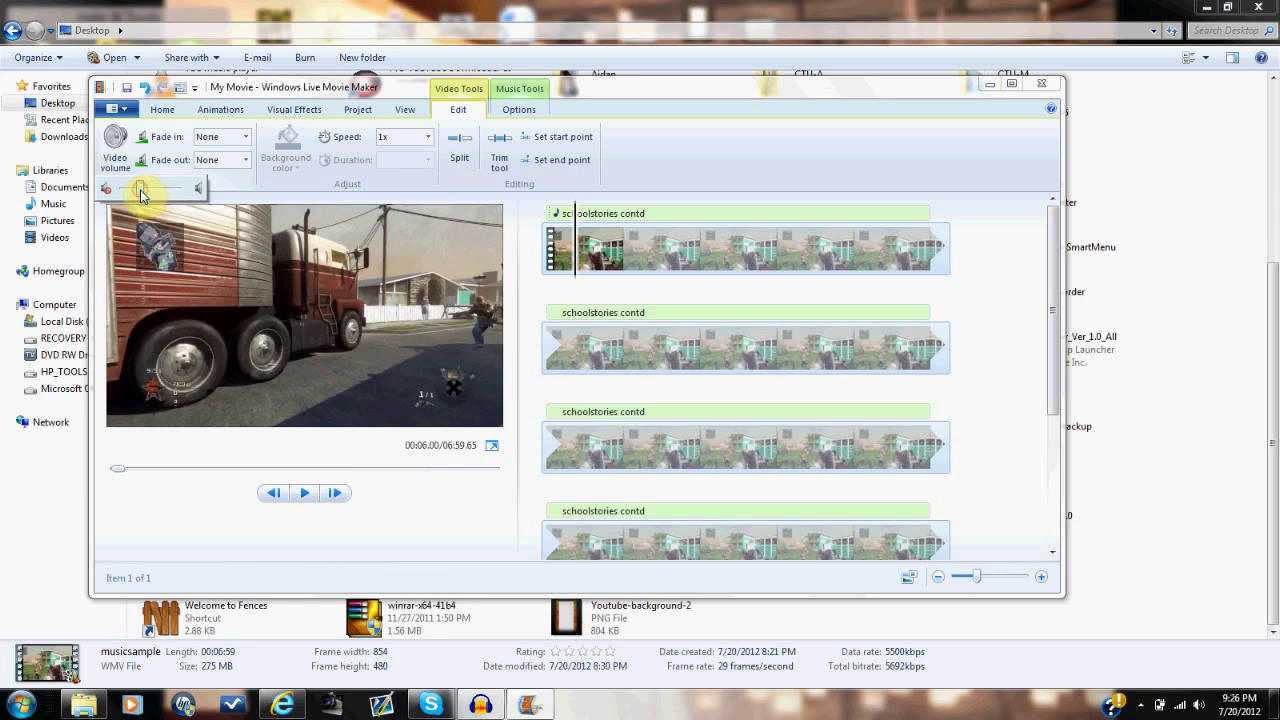
left_click(250, 350)
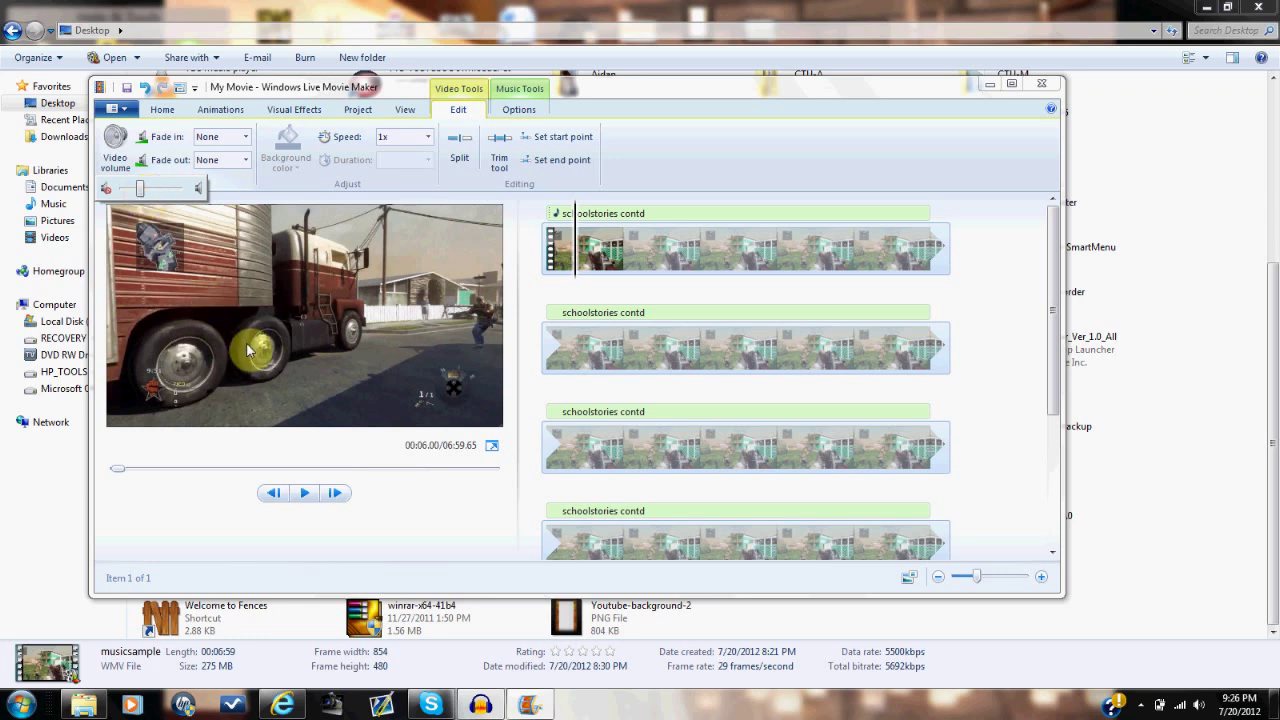
left_click(686, 155)
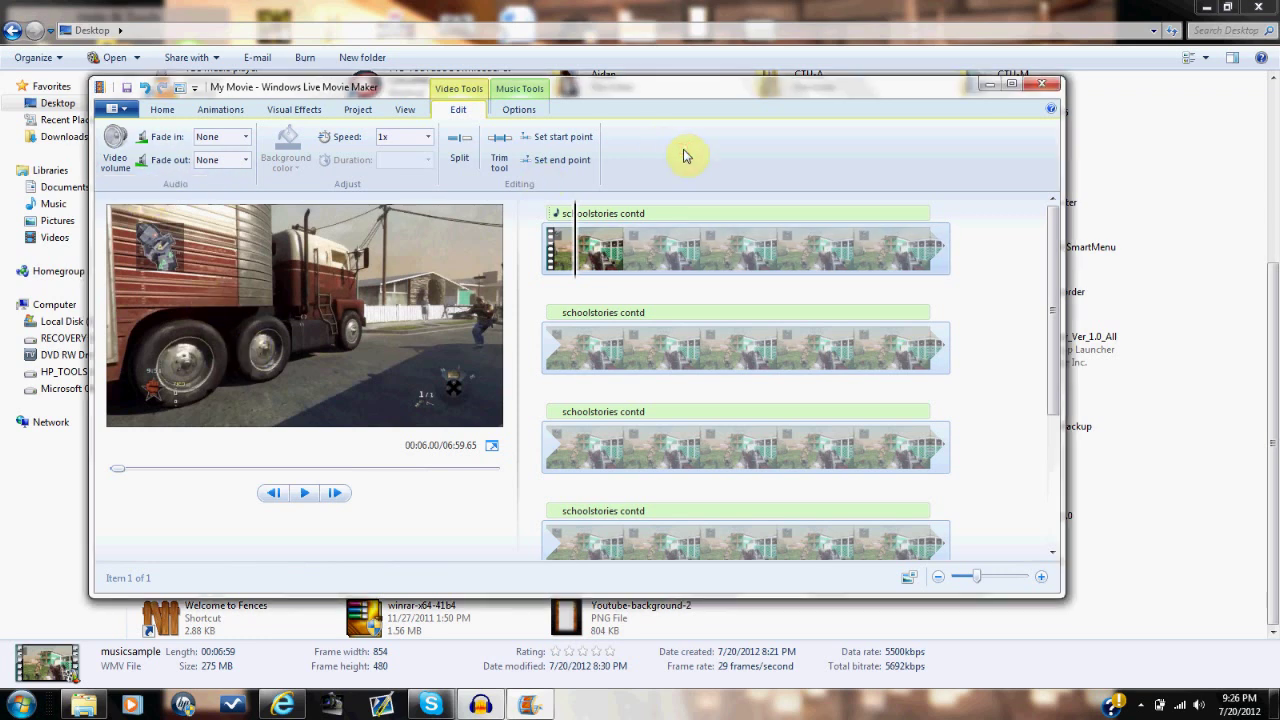
left_click(548, 256)
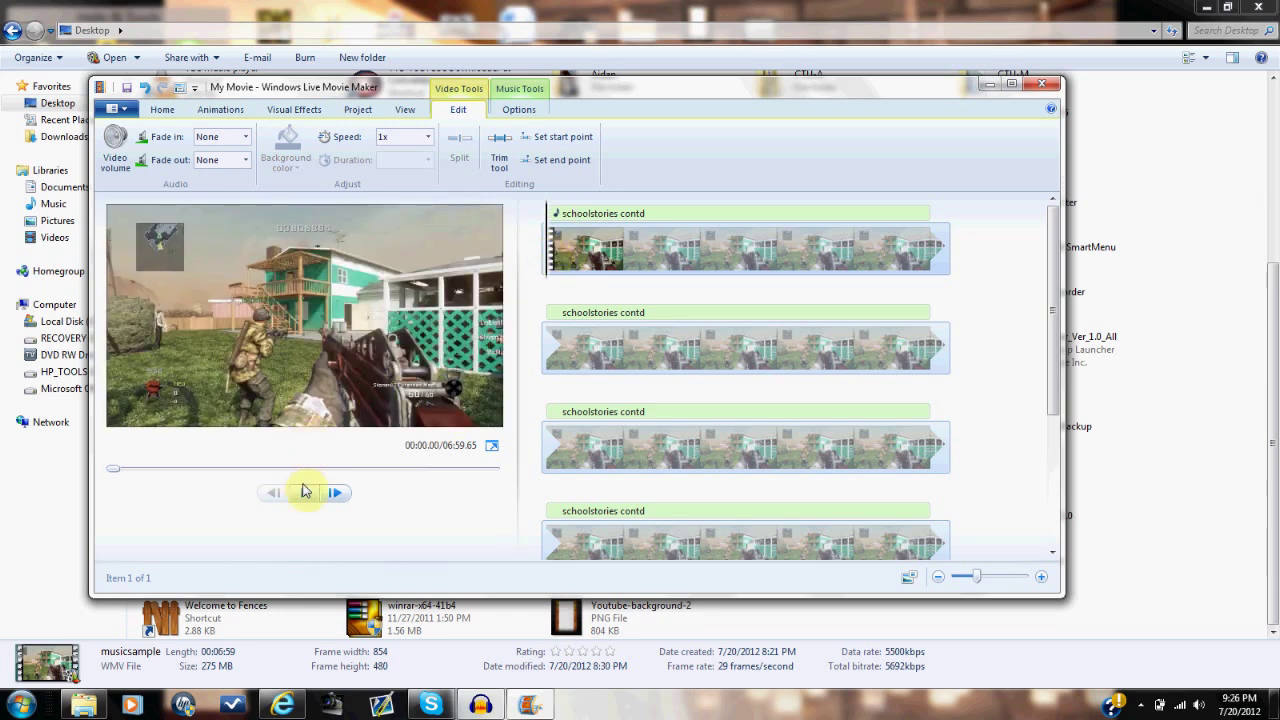
left_click(304, 492)
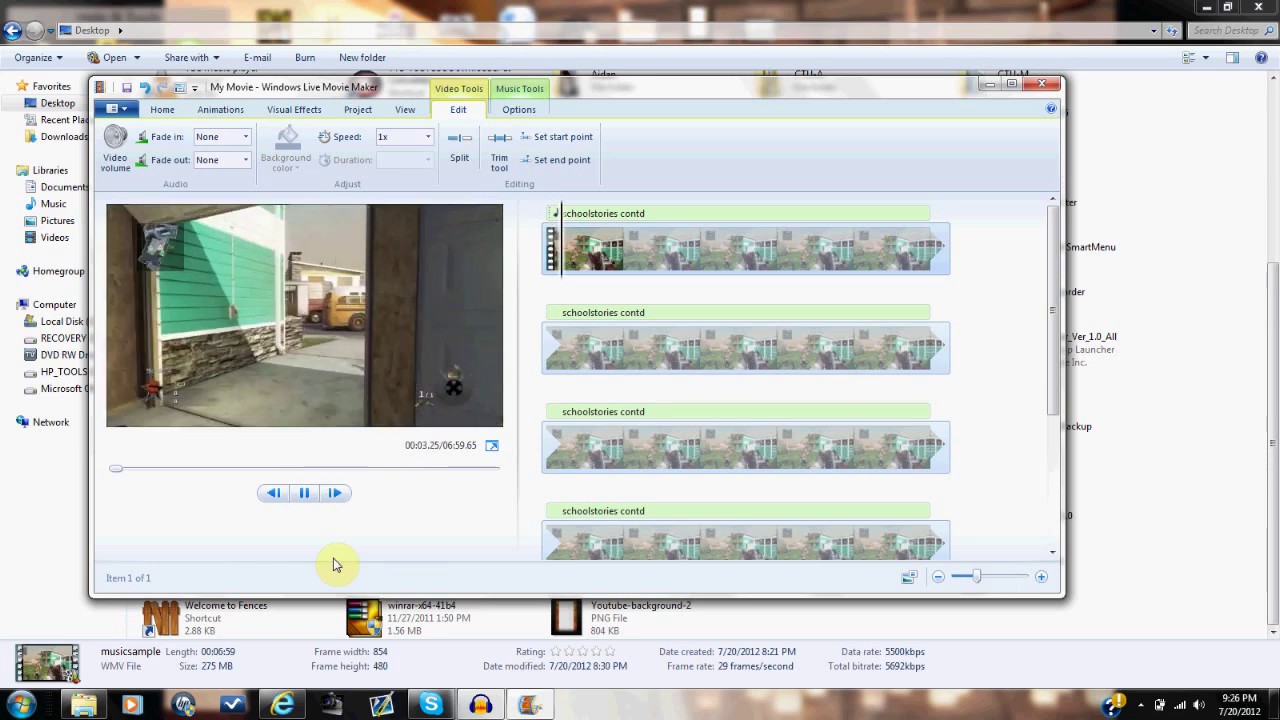
left_click(305, 498)
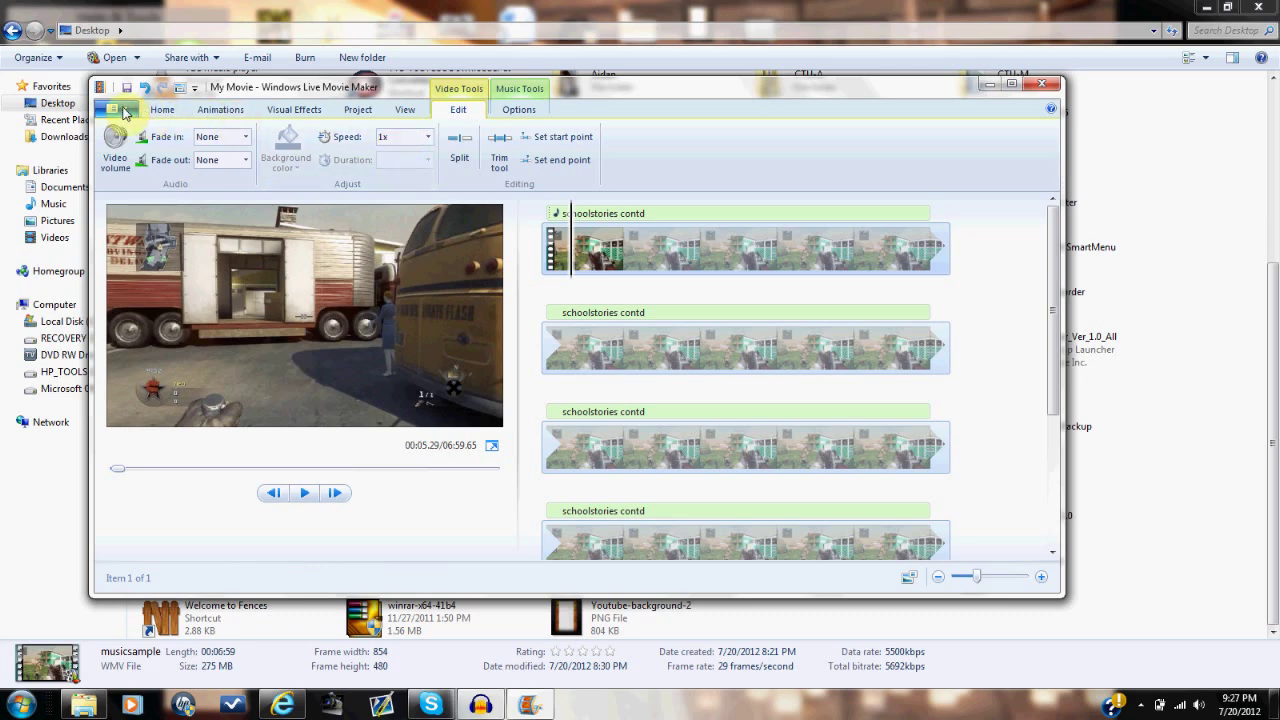
Show the Save movie submenu listing computer, DVD and e-mail quality choices
left_click(125, 110)
mouse_move(143, 330)
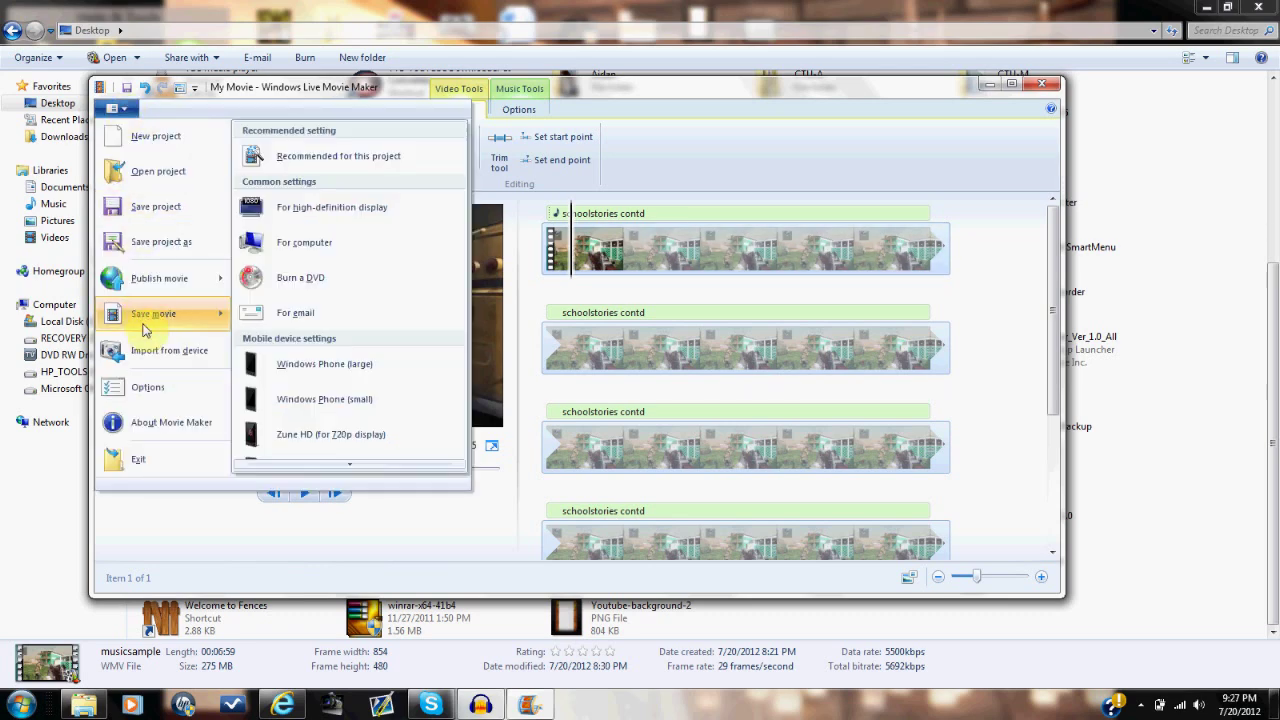